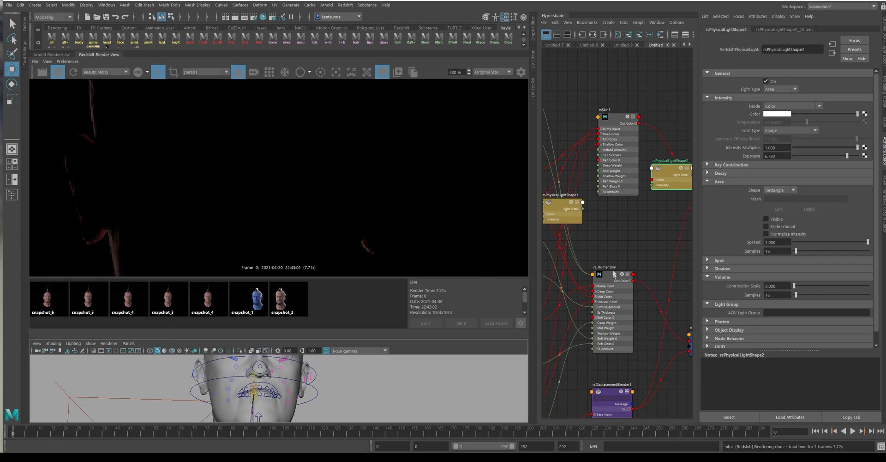
Set rsSkin5's deep scatter weight to about 0.189 and its deep scatter radius to 0.250.
drag(619, 124, 619, 114)
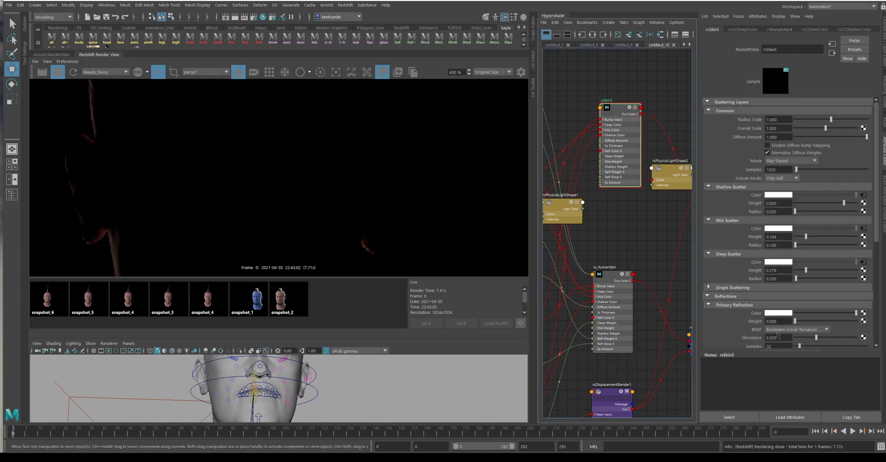
drag(806, 269, 814, 270)
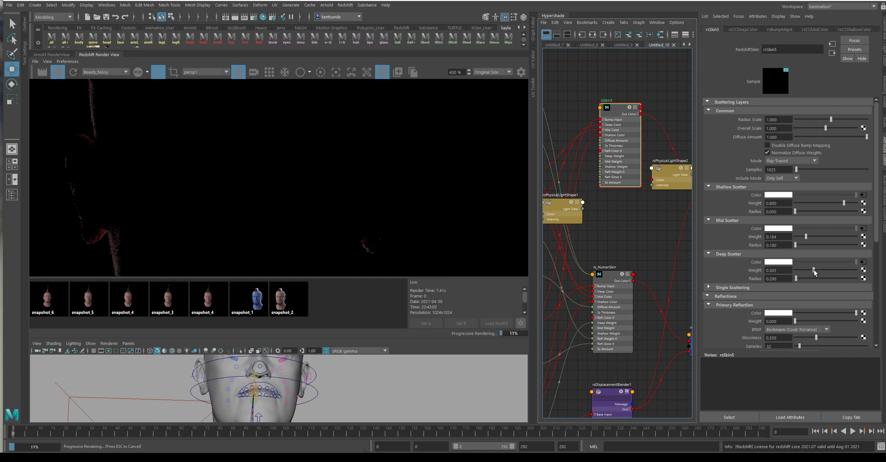
mouse_move(815, 269)
mouse_down()
mouse_move(832, 269)
mouse_move(807, 277)
mouse_up()
drag(808, 276, 808, 276)
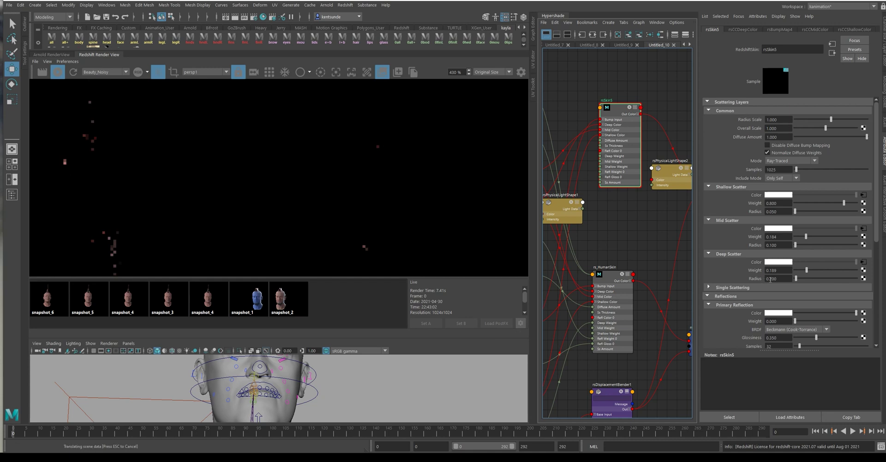
double_click(771, 279)
text(0.200)
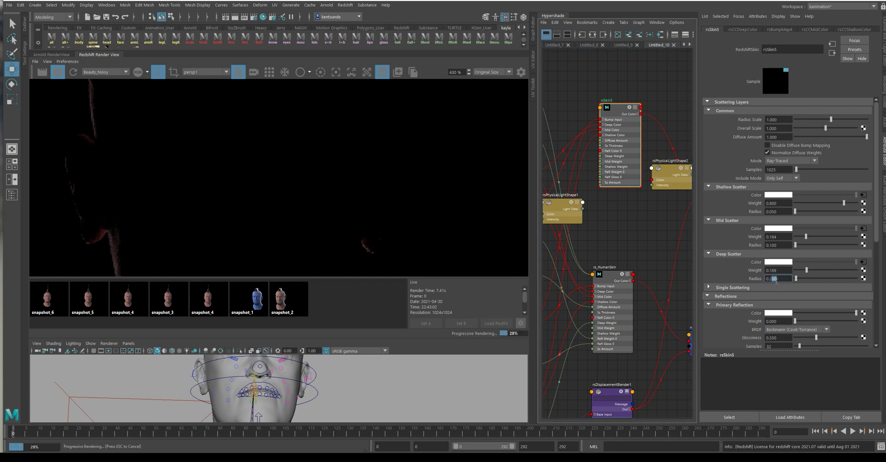
key(Tab)
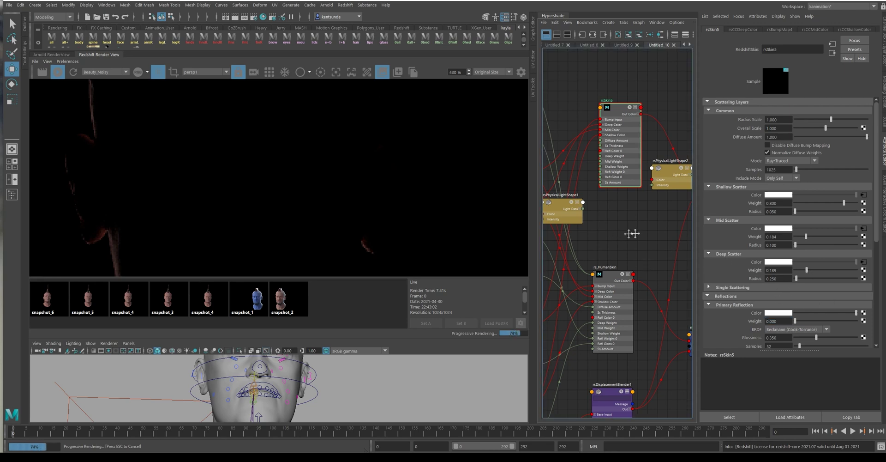
Widen the Hypershade shading network area and reframe the graph and rendered head.
alt+middle_drag(633, 231, 665, 230)
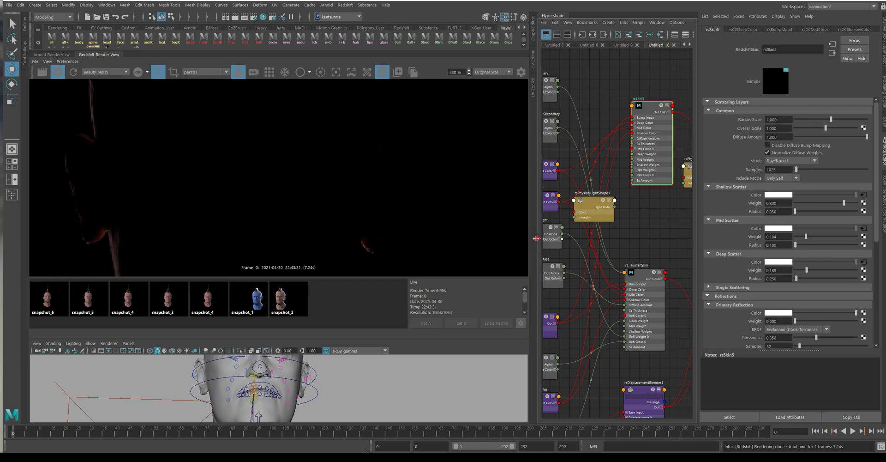
drag(536, 239, 439, 247)
middle_drag(106, 194, 183, 188)
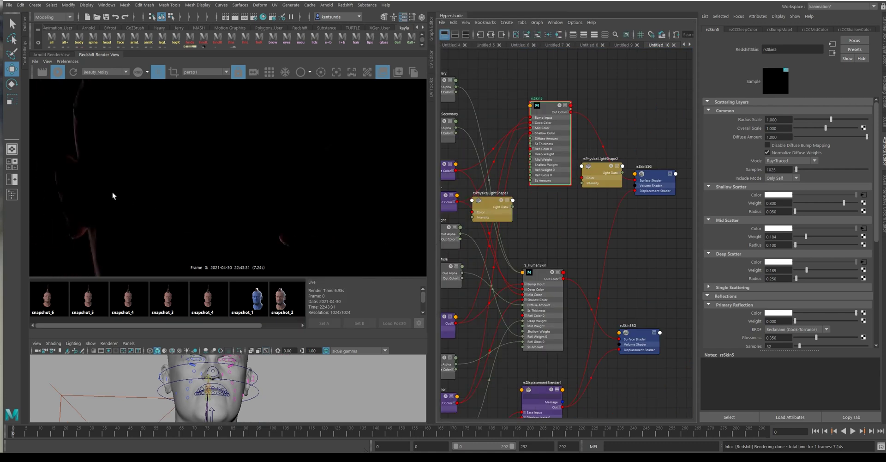
Tighten rsSkin5's deep scatter radius to 0.200.
click(773, 279)
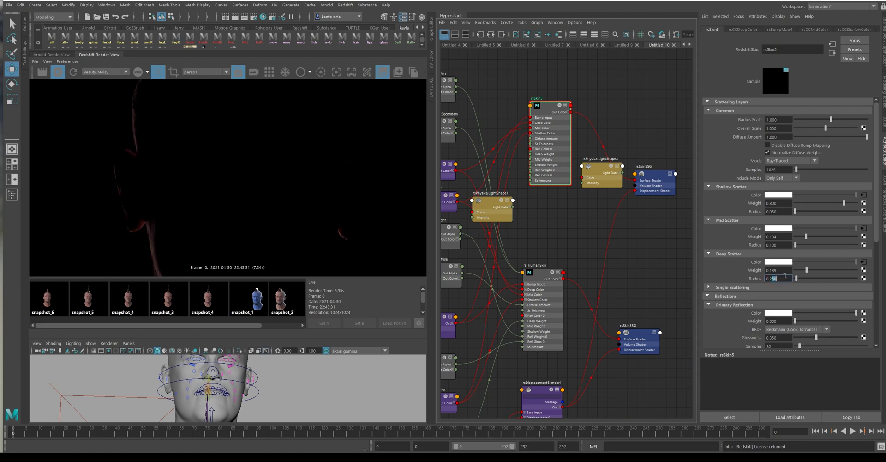
double_click(772, 279)
text(2)
key(Return)
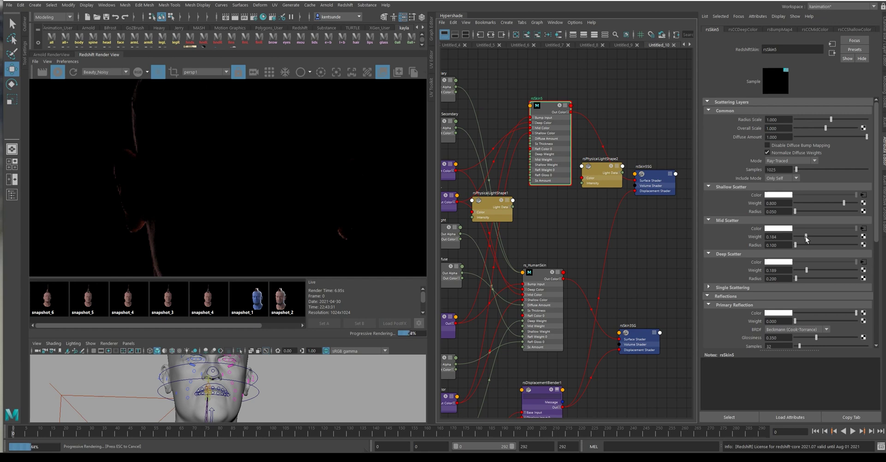
Set shallow scatter weight to 0.800 with mid at 0.184, test deep weight 0.947, select the first area light.
mouse_move(806, 237)
mouse_down()
mouse_move(797, 237)
mouse_move(830, 238)
mouse_move(802, 243)
mouse_move(806, 237)
mouse_up()
mouse_move(844, 202)
mouse_down()
mouse_move(804, 205)
mouse_move(838, 206)
mouse_up()
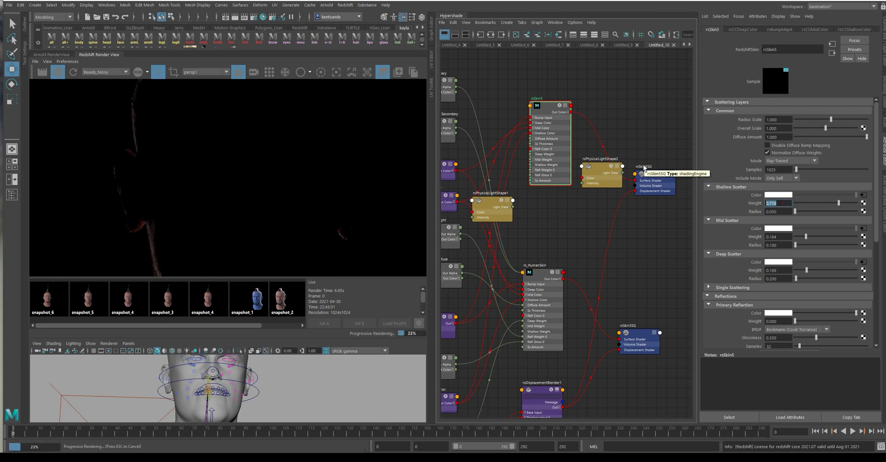
text(0.8)
key(Return)
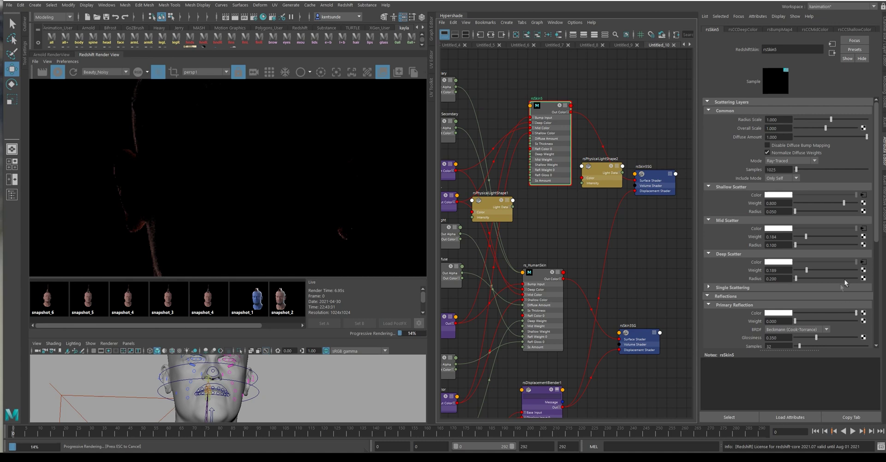
click(853, 269)
click(208, 231)
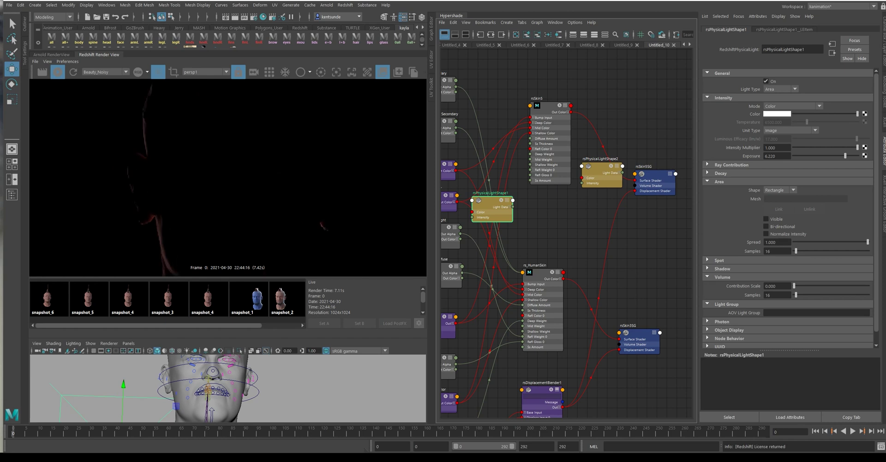
On rsSkin5, try deep weights 0.684 and 0.316, then settle on weight 0.463 and radius 0.225.
click(358, 242)
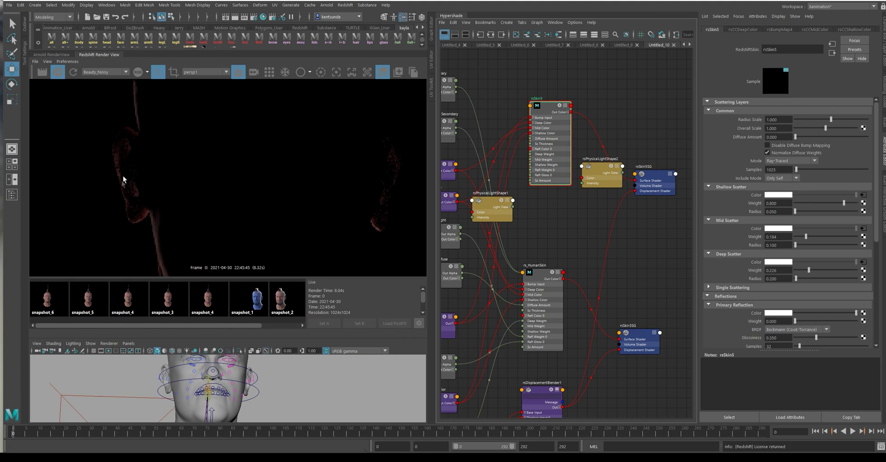
drag(809, 271, 837, 271)
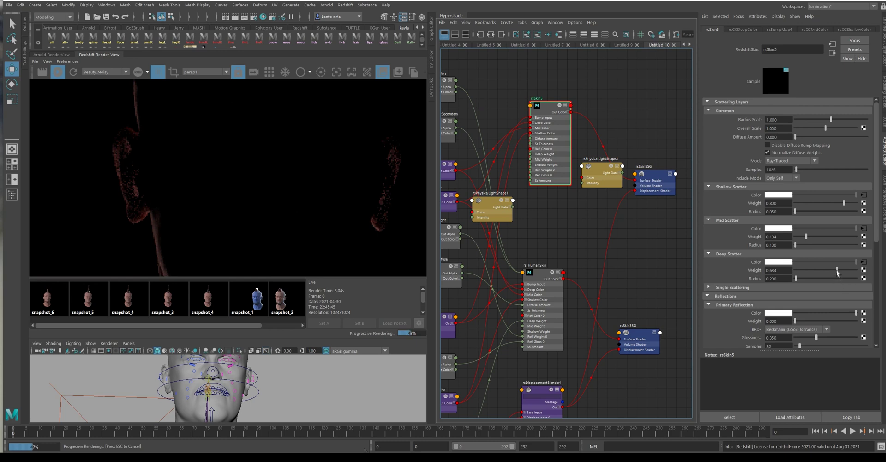
drag(837, 271, 814, 271)
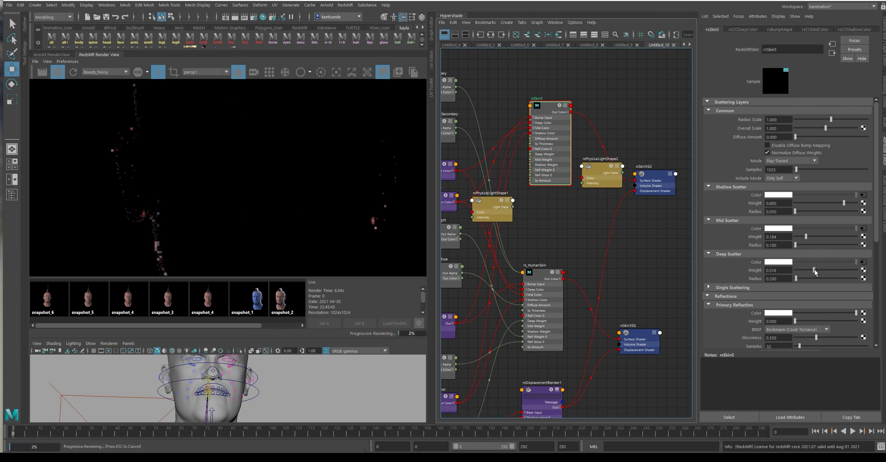
click(774, 279)
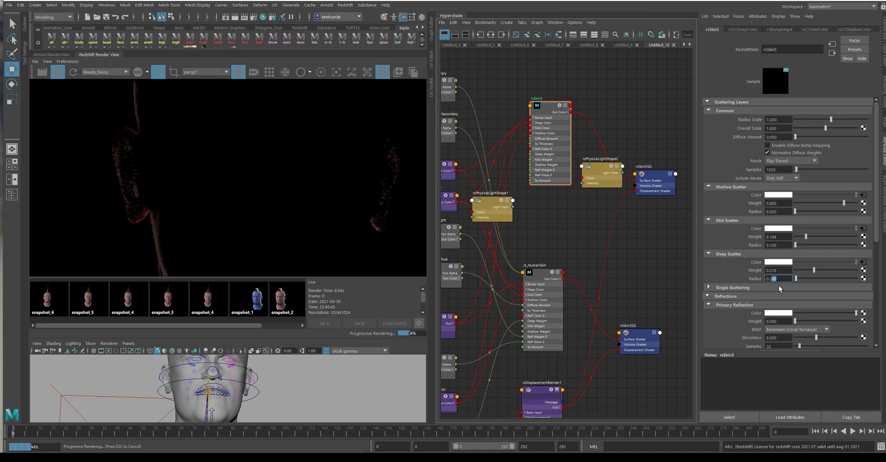
text(0.25)
key(Return)
click(772, 279)
text(0.22)
text(5)
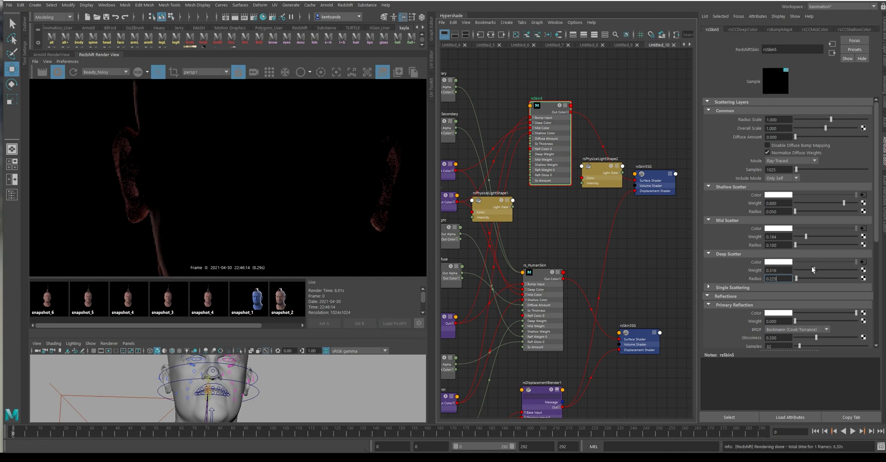
drag(813, 270, 824, 270)
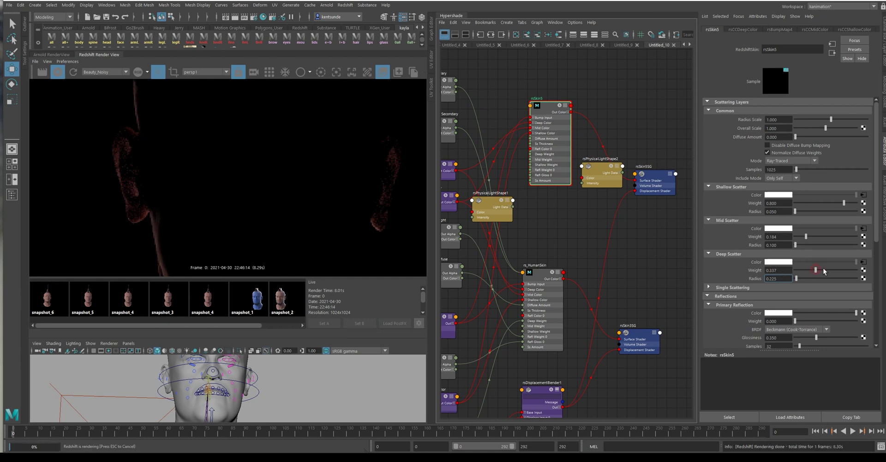
Create a ramp texture in the Hypershade graph and delete its place2dTexture node.
alt+middle_drag(545, 205, 593, 198)
click(595, 212)
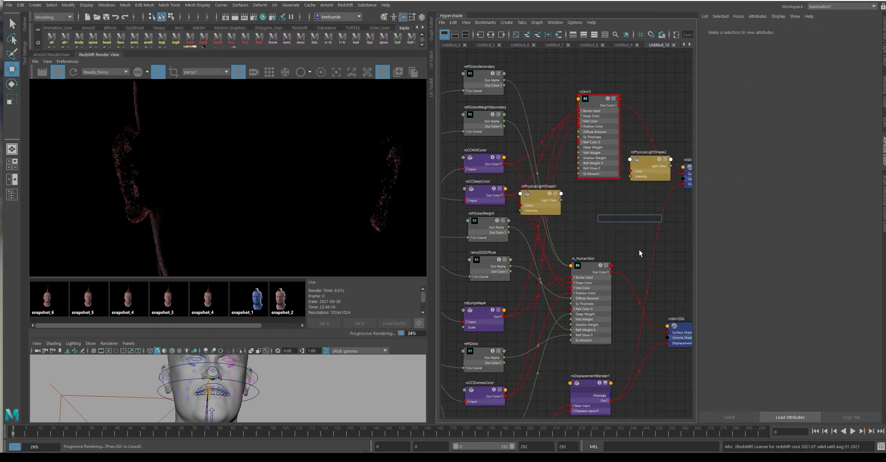
text(ramp)
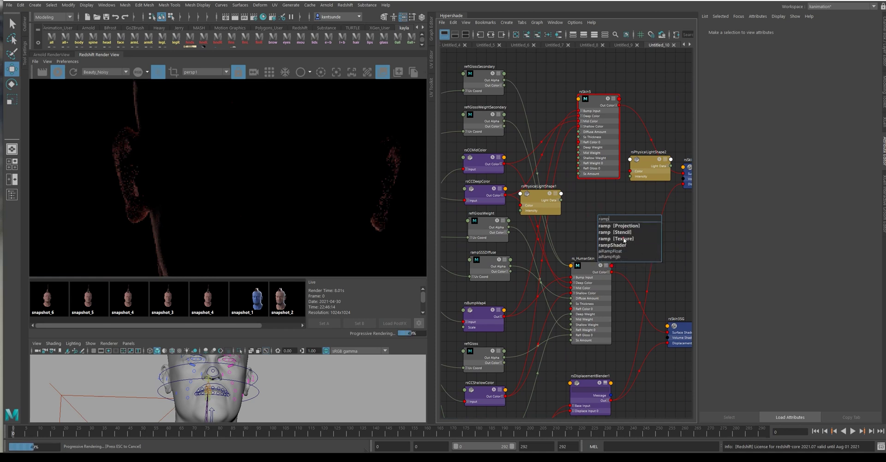
click(624, 239)
drag(619, 222, 582, 222)
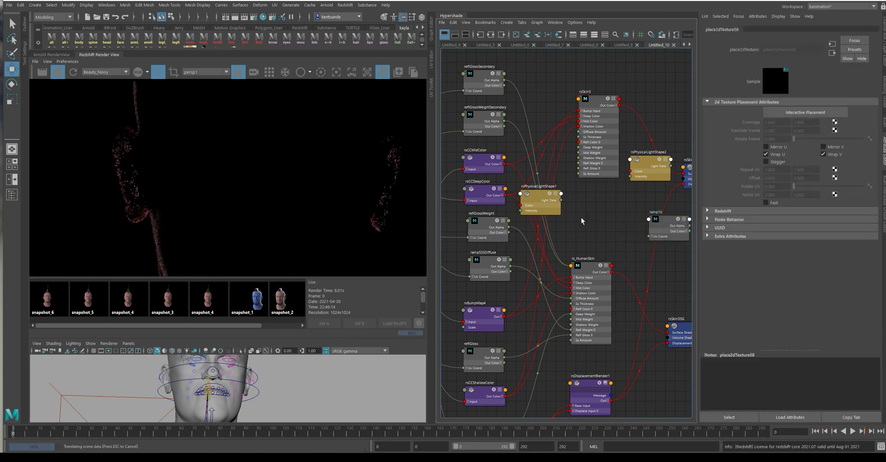
key(Delete)
Move the ramp above rsSkin5 and rename it deepRadius.
drag(664, 228, 543, 69)
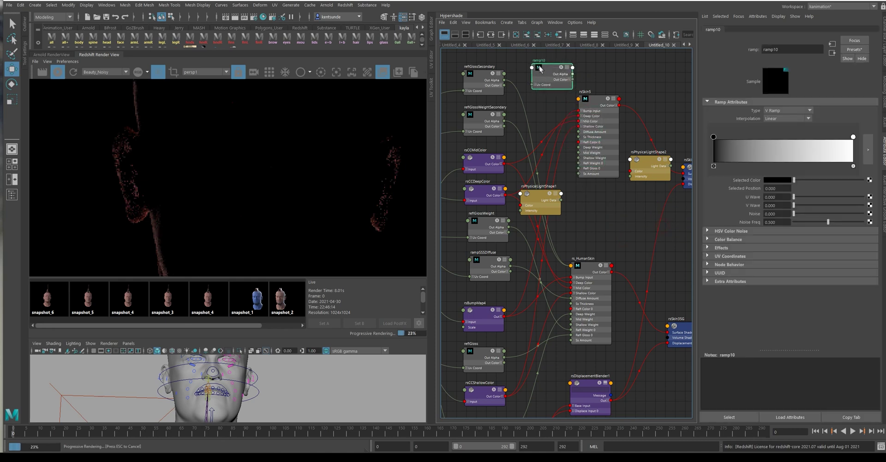
double_click(543, 61)
text(d)
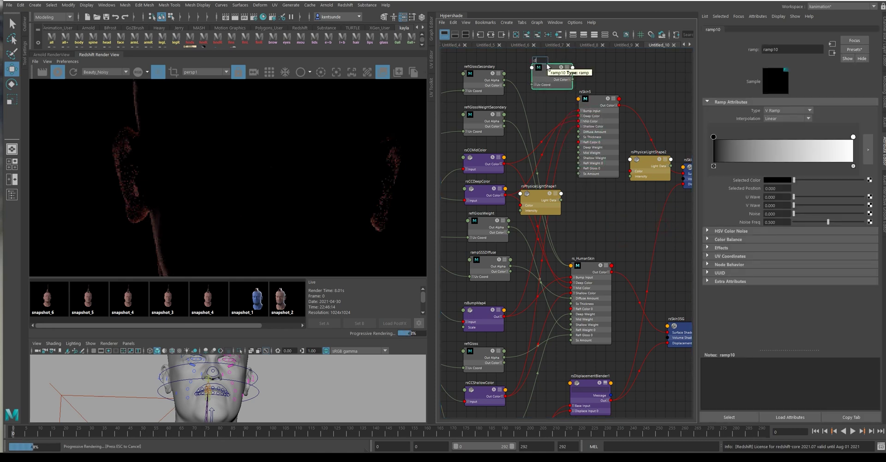
text(eepRadi)
text(us)
key(Return)
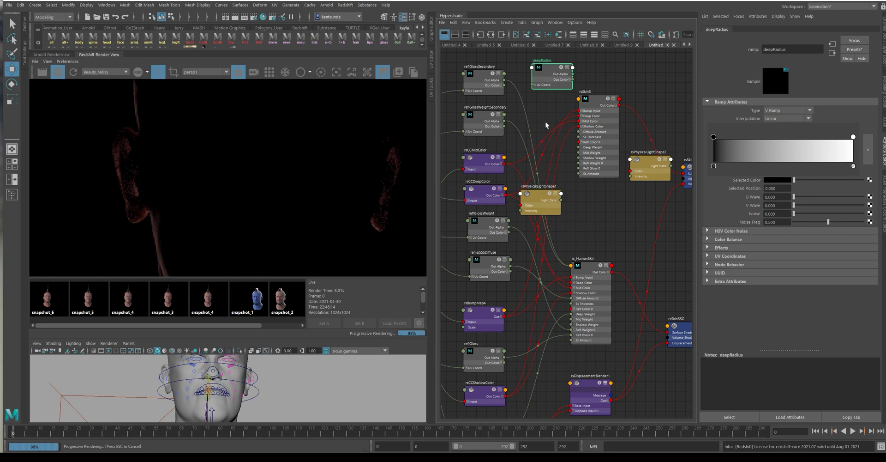
Lay out the graph and drive deepRadius's U coordinate with the sss_thickness alpha.
key(3)
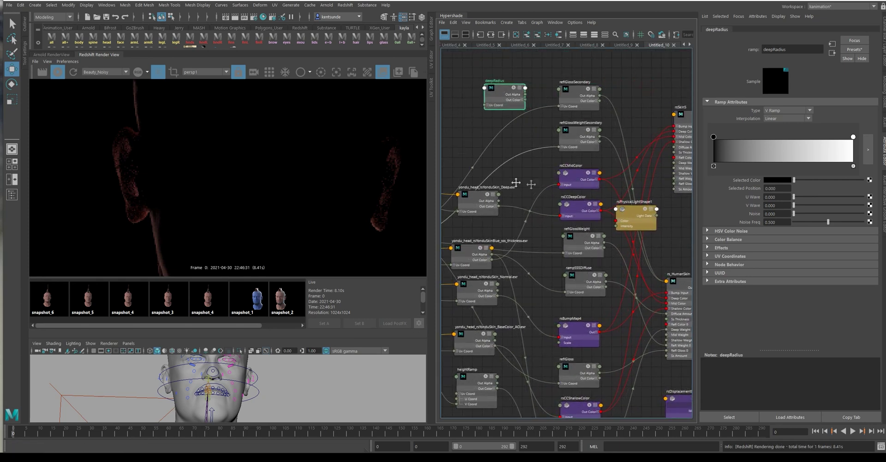
key(3)
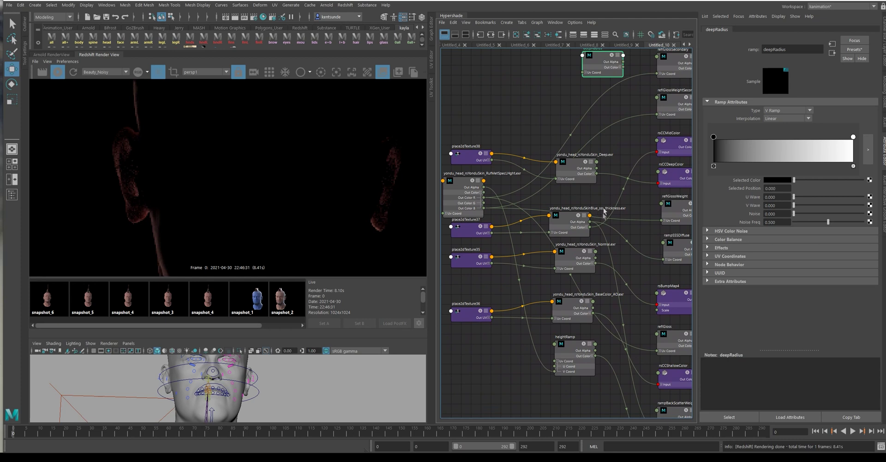
scroll(604, 211, up, 2)
middle_drag(610, 202, 511, 340)
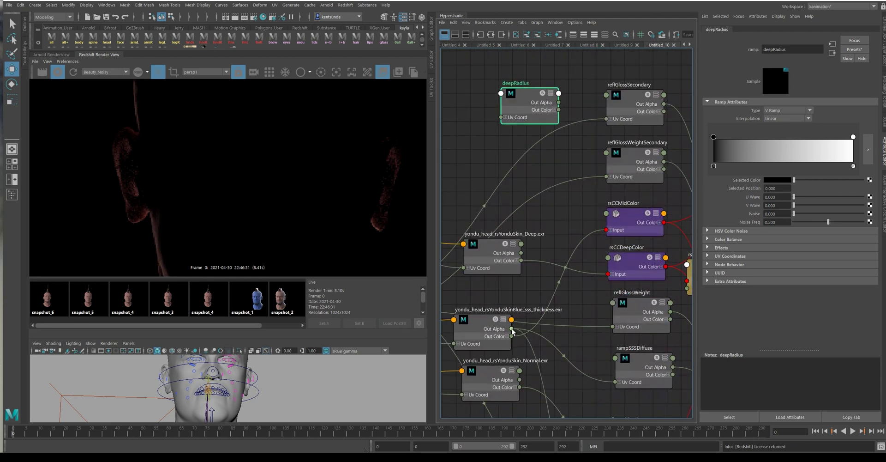
click(506, 117)
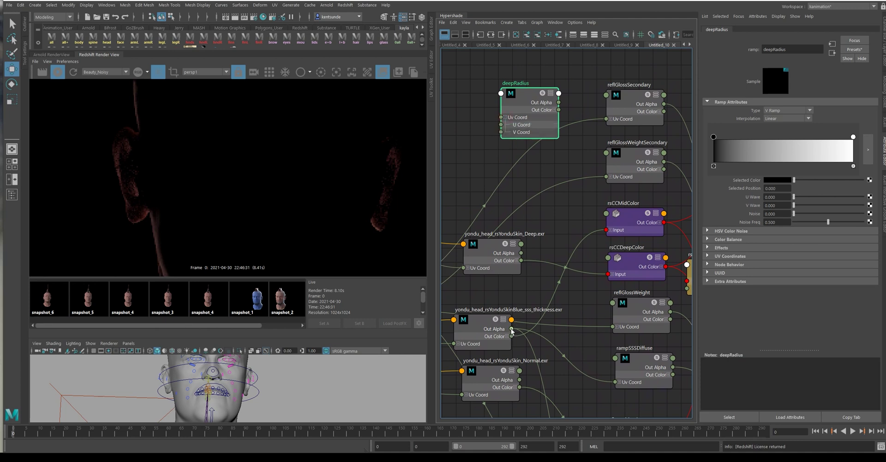
drag(511, 328, 501, 125)
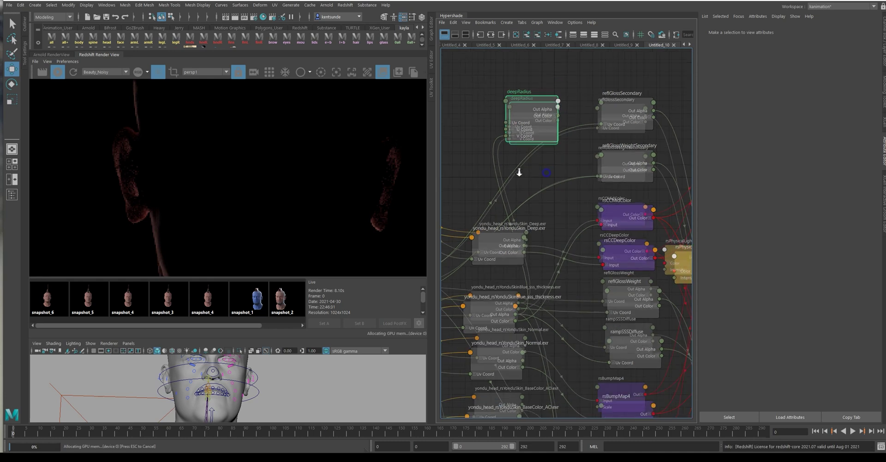
Max rsSkin5's deep scatter weight at 1.000 and load the deepRadius ramp's attributes.
middle_drag(519, 172, 633, 147)
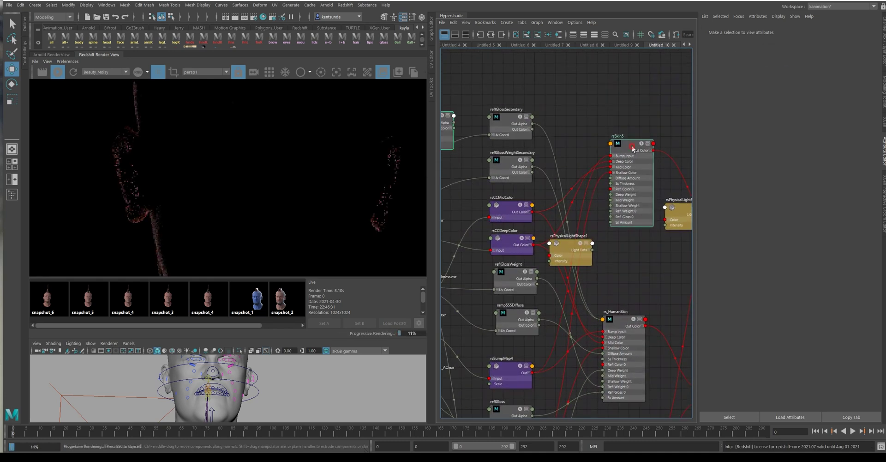
click(633, 148)
middle_drag(577, 81, 637, 64)
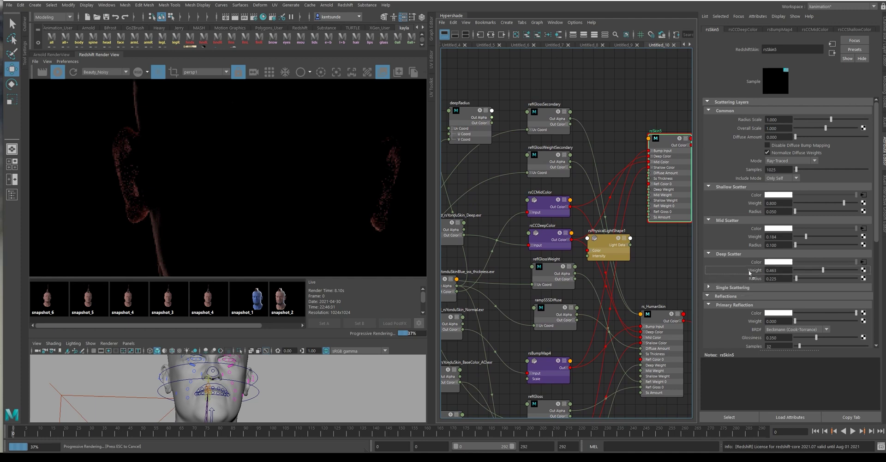
drag(823, 270, 863, 270)
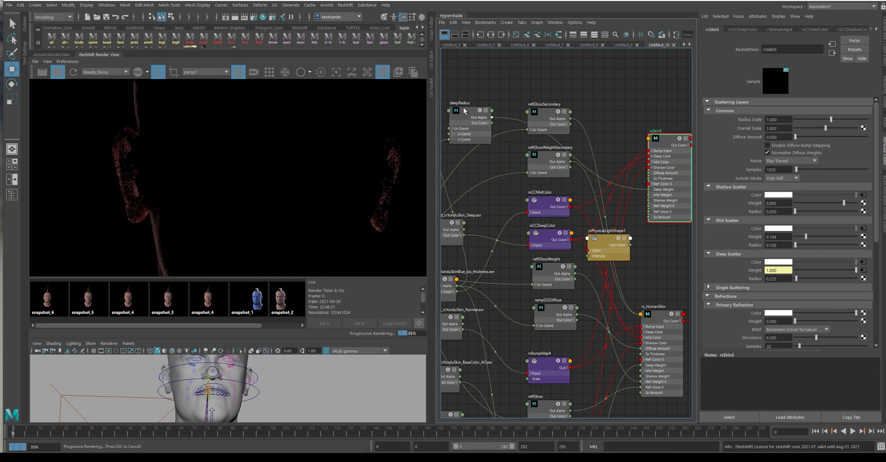
drag(465, 111, 474, 106)
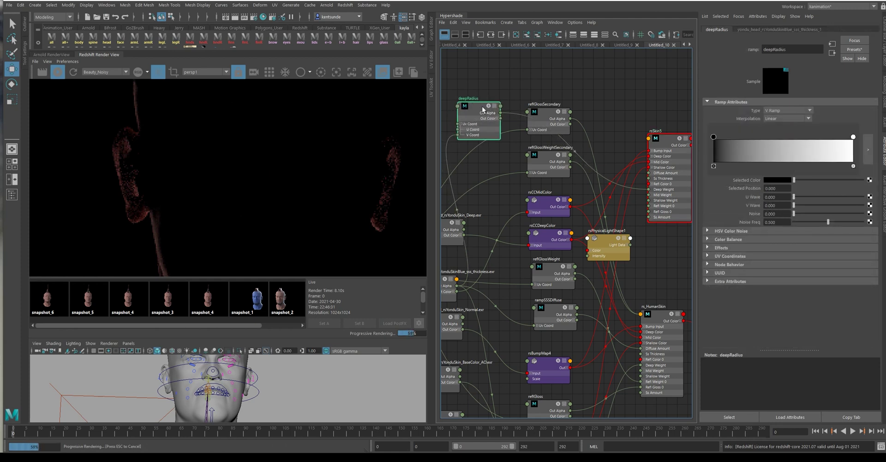
Toggle the Render View preview to show deepRadius alone, zoomed out to the whole head.
click(322, 74)
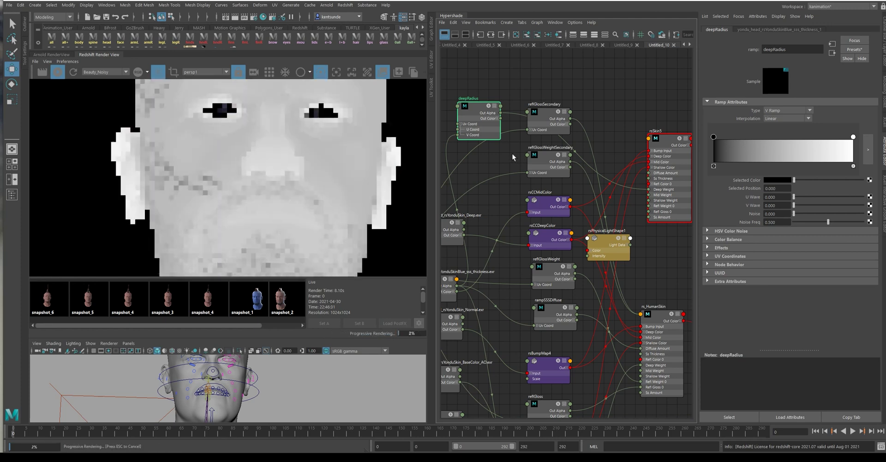
scroll(250, 188, down, 2)
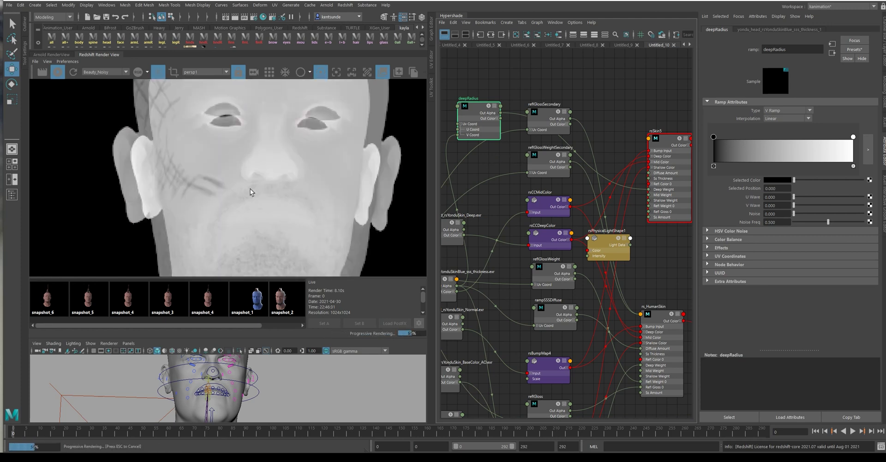
scroll(250, 189, down, 2)
scroll(249, 186, down, 2)
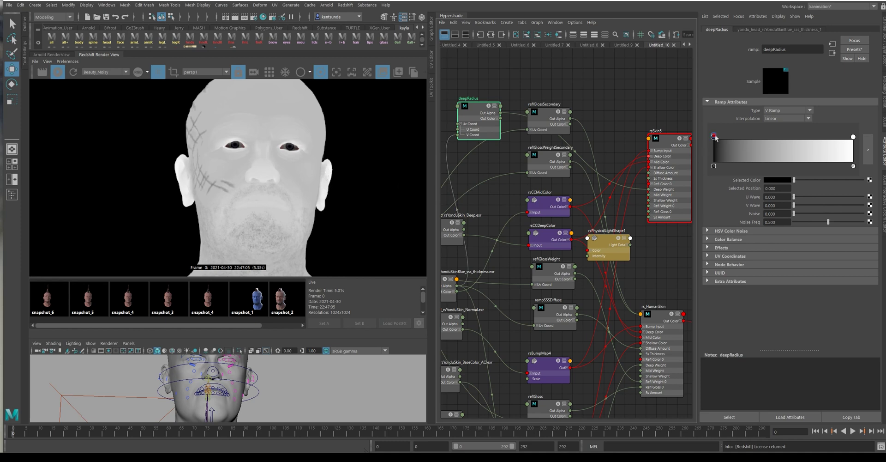
Push the ramp's black point inward to about 0.26 and add a new grey midpoint.
drag(715, 137, 739, 137)
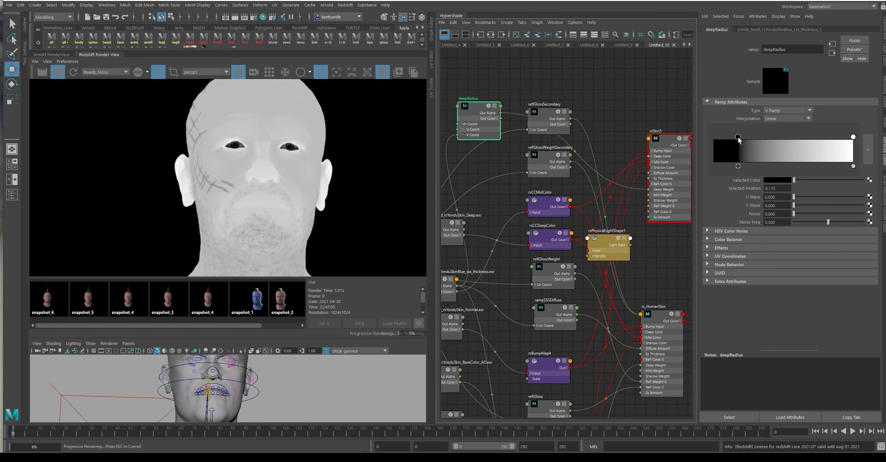
drag(738, 137, 769, 140)
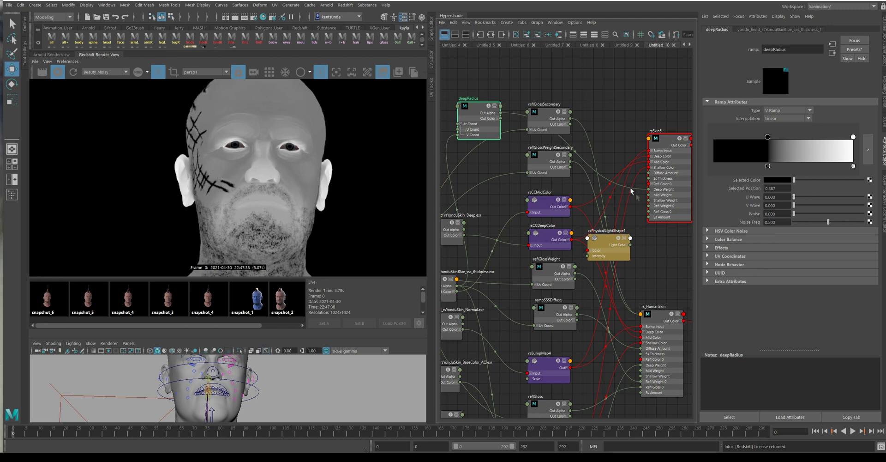
click(786, 138)
drag(787, 138, 785, 138)
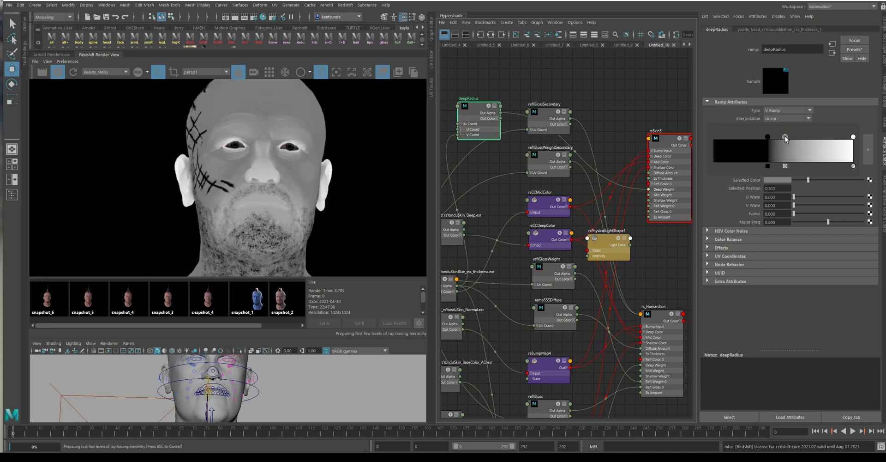
drag(808, 180, 801, 180)
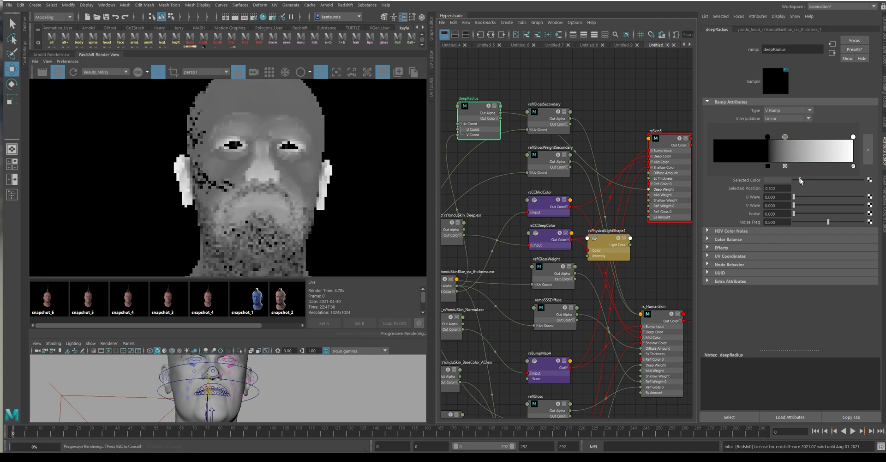
Set the midpoint's brightness in the colour chooser and slide it to about 0.664.
click(782, 180)
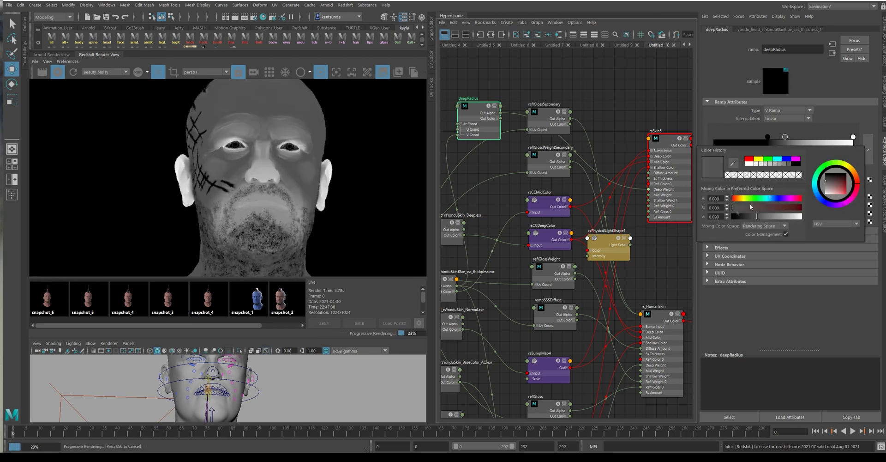
double_click(714, 216)
key(Return)
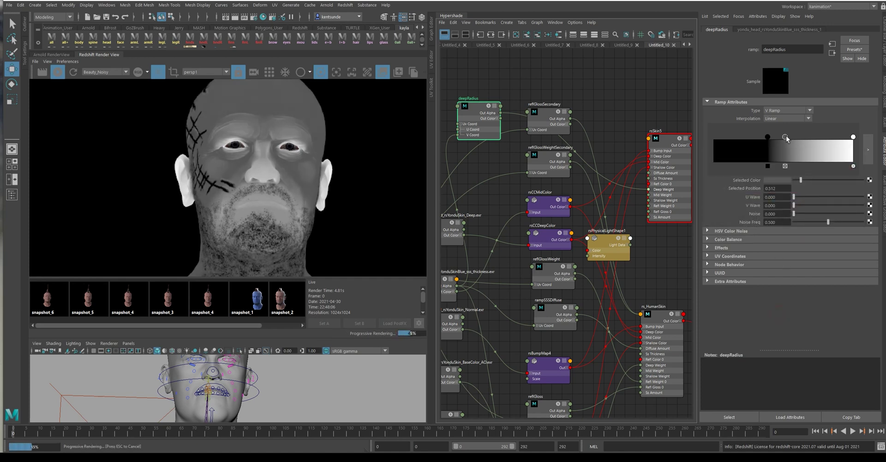
drag(787, 138, 803, 139)
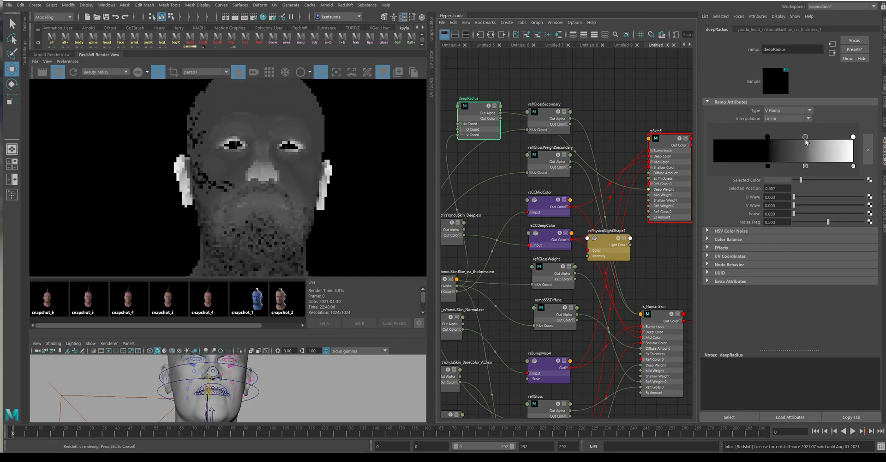
drag(803, 139, 807, 141)
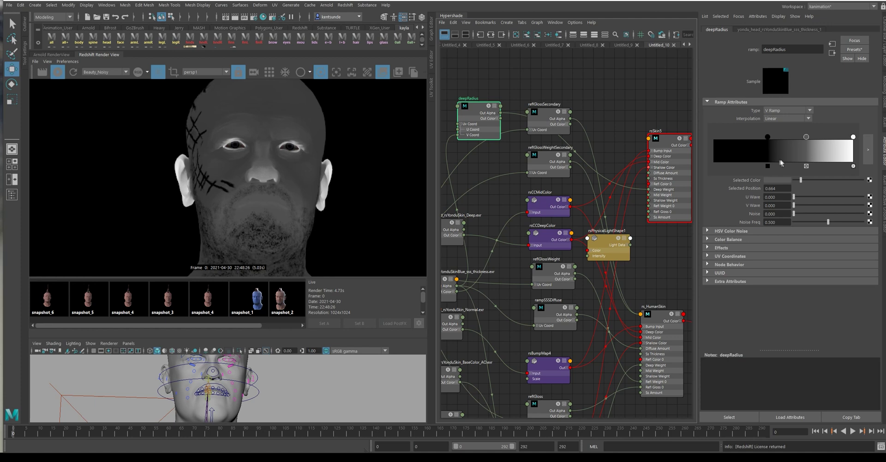
Dim the ramp's white end point to grey and open the 0.664 midpoint's colour chooser.
click(853, 137)
drag(826, 179, 822, 180)
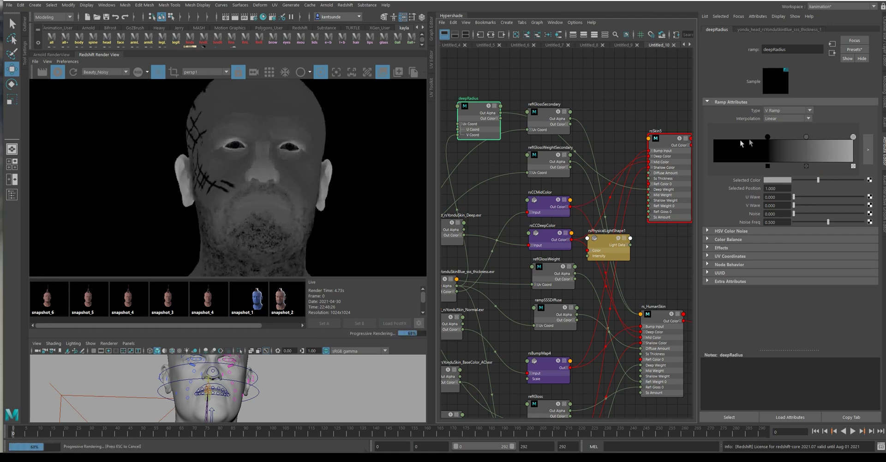
click(806, 137)
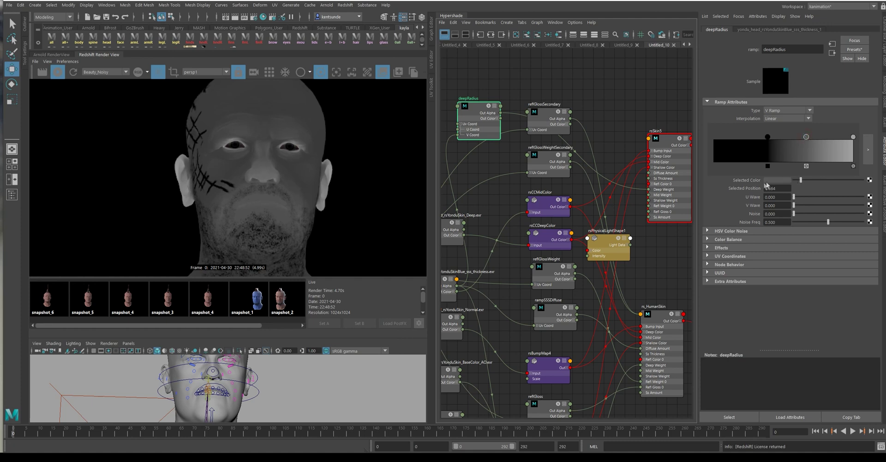
click(778, 181)
Select rsSkin5 and zoom and pan the Render View around the full-colour skin-shaded head.
click(666, 137)
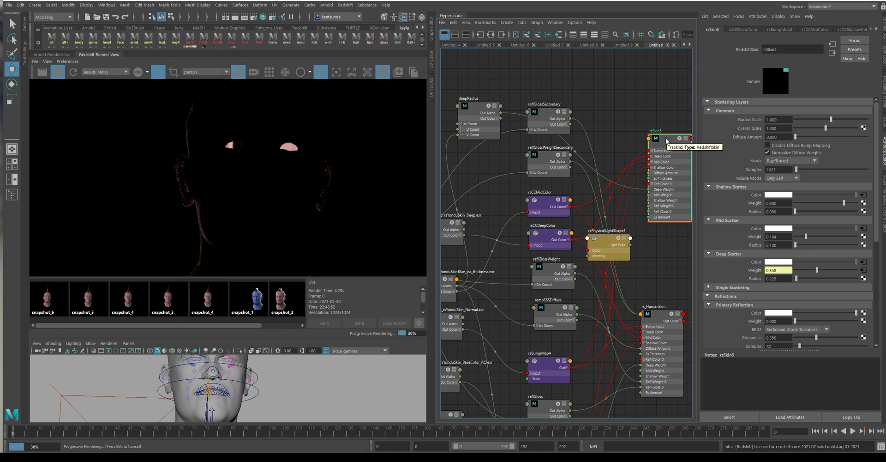
scroll(182, 194, up, 3)
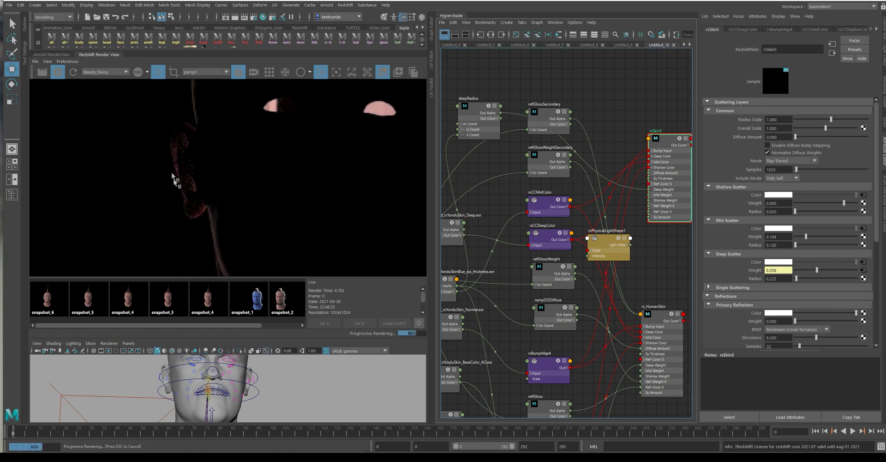
scroll(183, 144, down, 2)
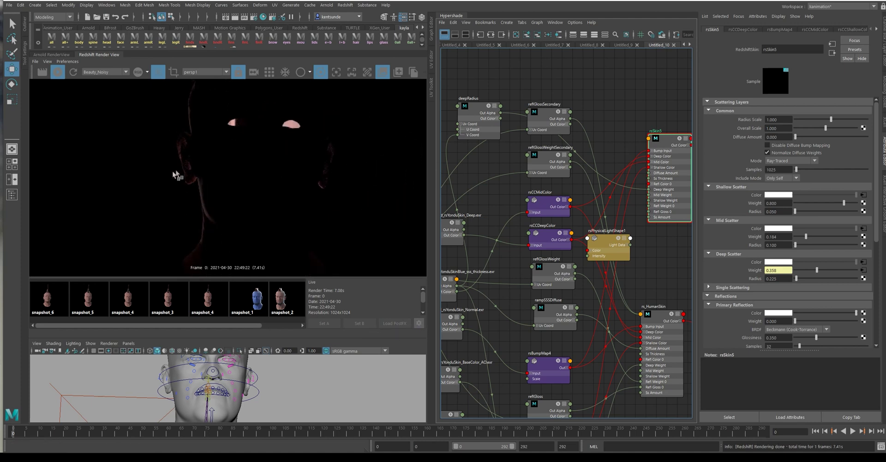
scroll(195, 157, up, 1)
scroll(199, 161, down, 1)
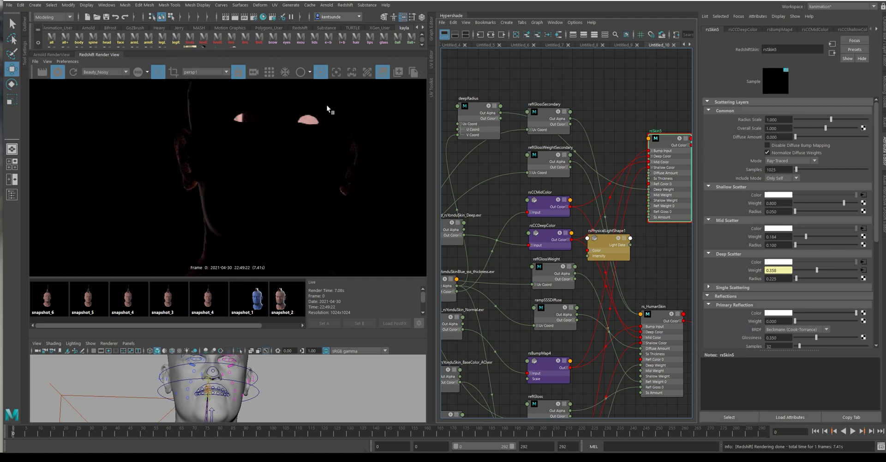
scroll(287, 136, down, 1)
scroll(275, 145, down, 1)
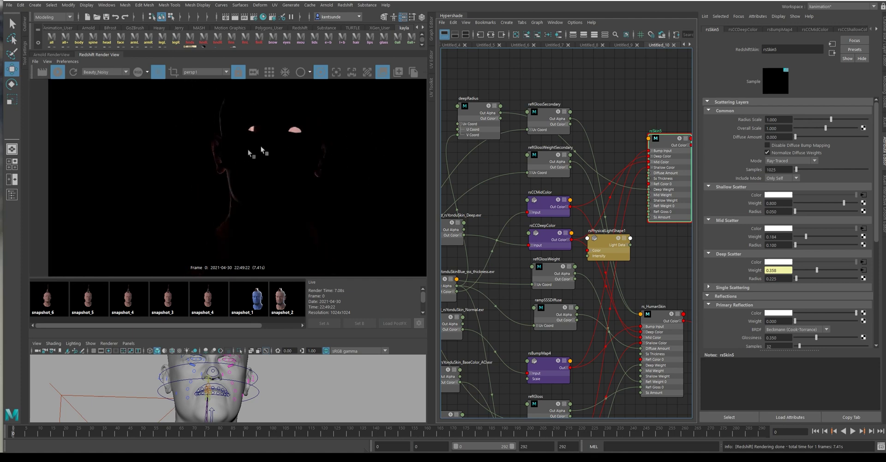
scroll(273, 141, up, 1)
scroll(272, 142, down, 1)
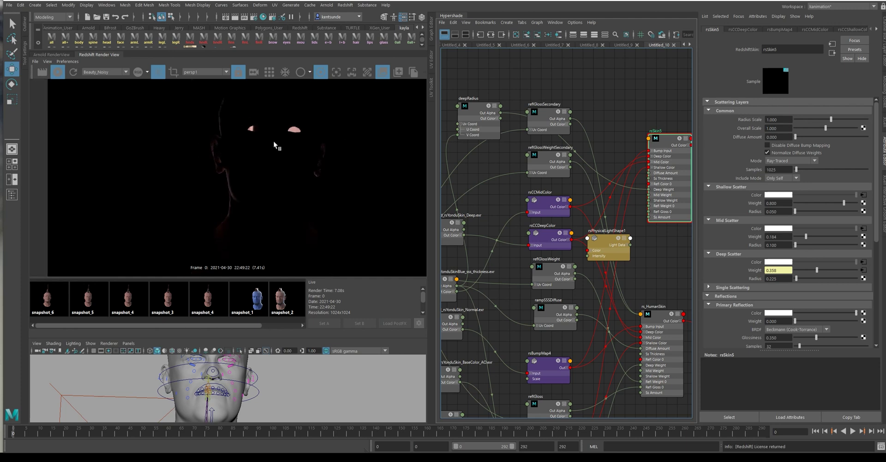
scroll(273, 143, down, 1)
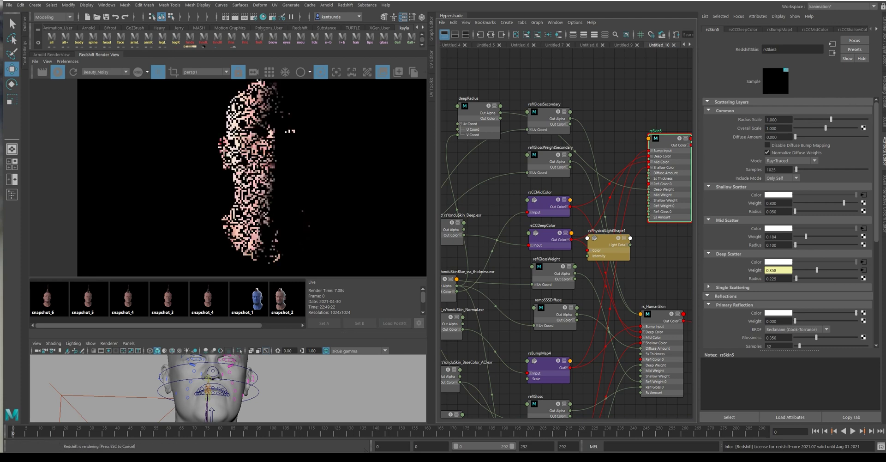
scroll(249, 143, up, 1)
scroll(250, 143, up, 2)
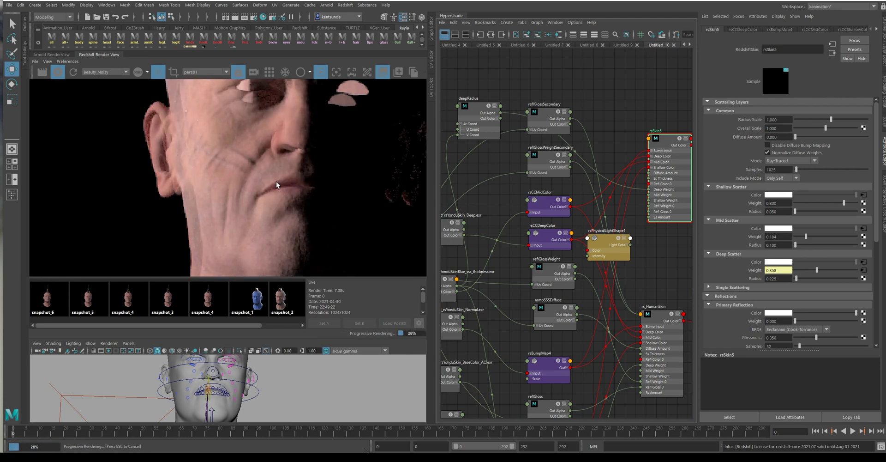
scroll(277, 181, down, 2)
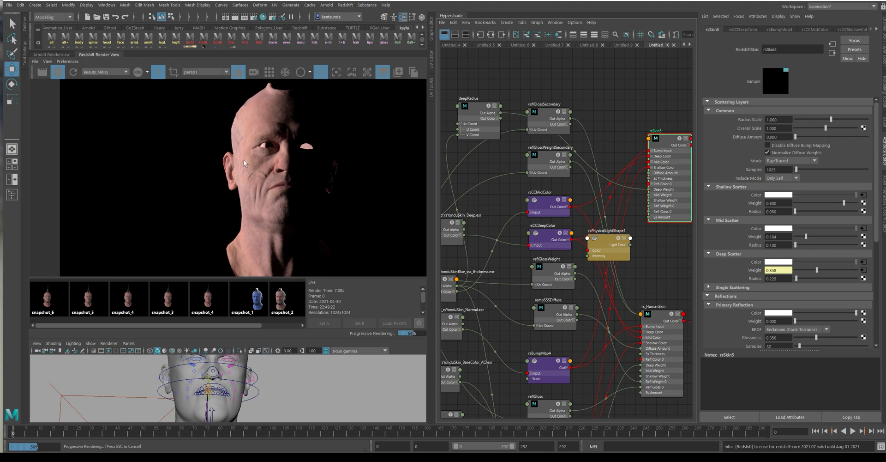
scroll(249, 161, up, 1)
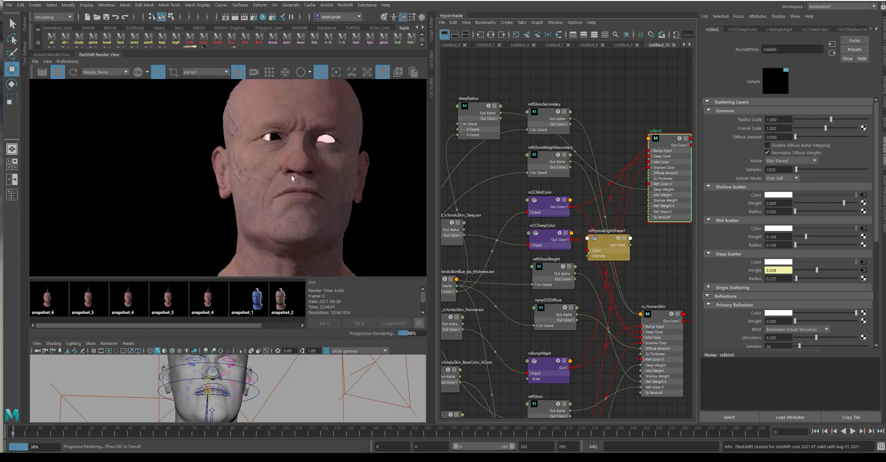
scroll(292, 175, down, 3)
middle_drag(298, 161, 212, 162)
scroll(211, 164, up, 2)
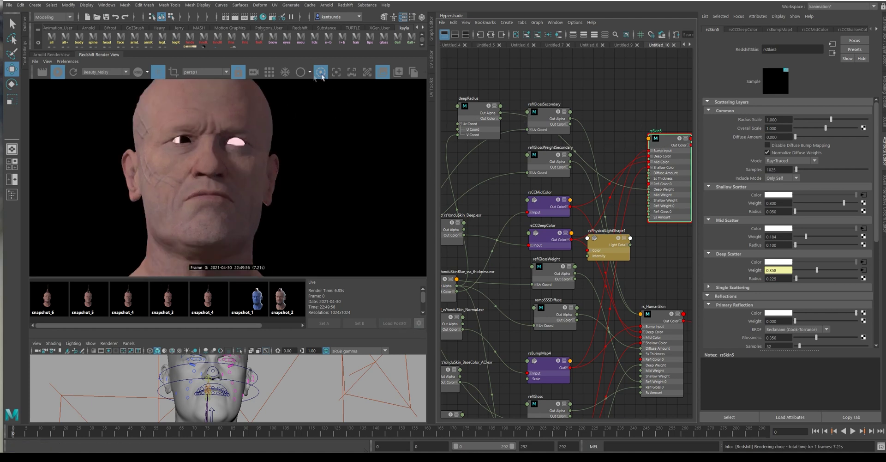
Reselect deepRadius, dim its end colour from white to light grey, and re-render.
drag(672, 139, 656, 138)
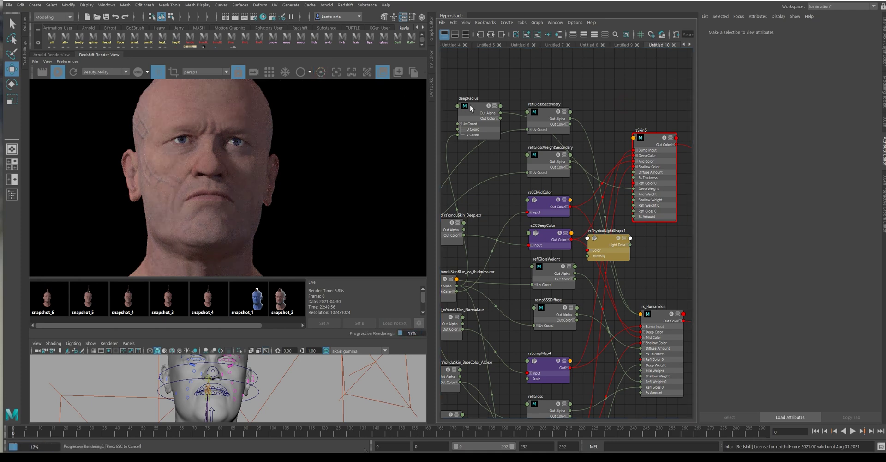
drag(478, 110, 544, 66)
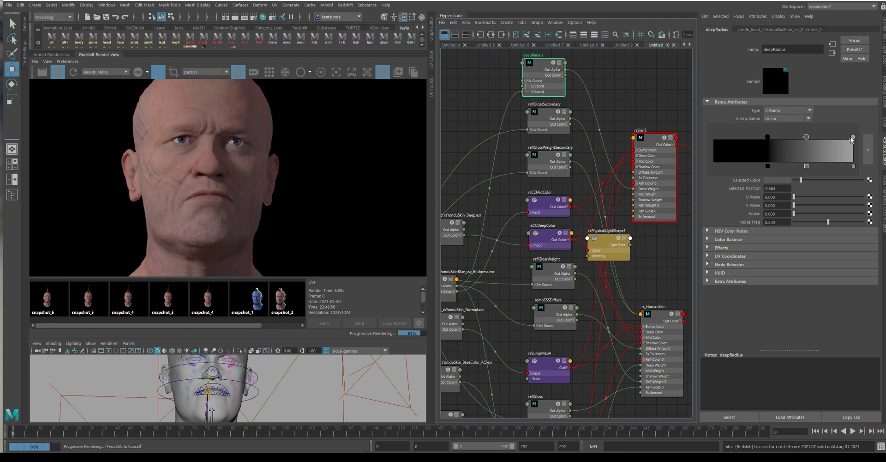
click(853, 137)
drag(819, 180, 858, 179)
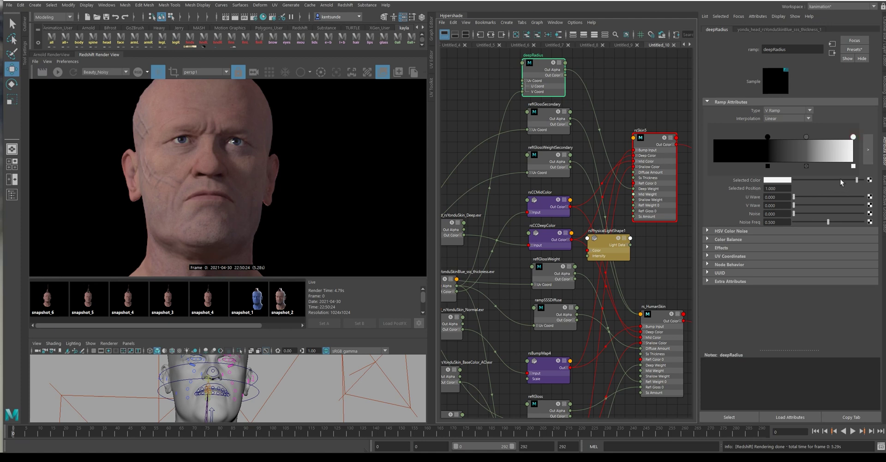
drag(840, 179, 830, 180)
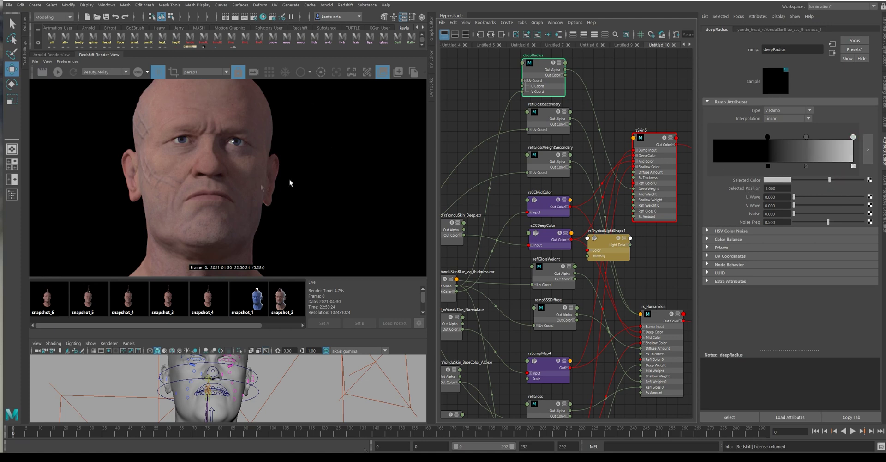
click(58, 73)
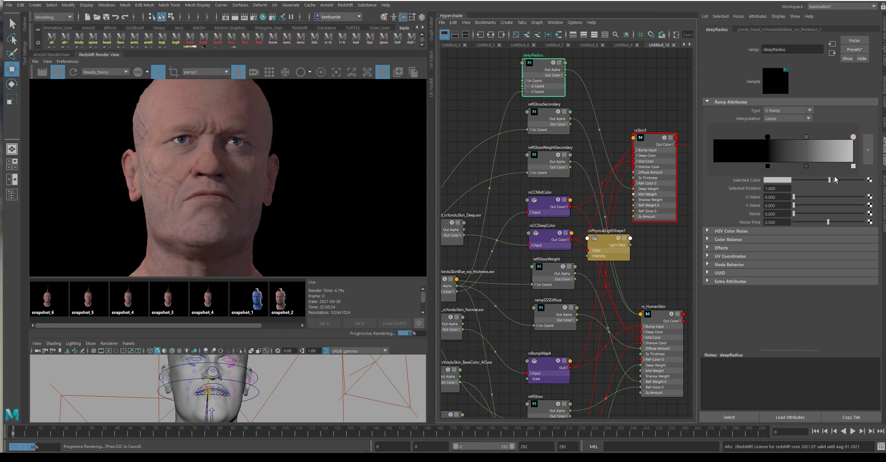
Darken the ramp's end colour slightly more, nudge the camera, and restart the Redshift render.
drag(828, 181, 824, 181)
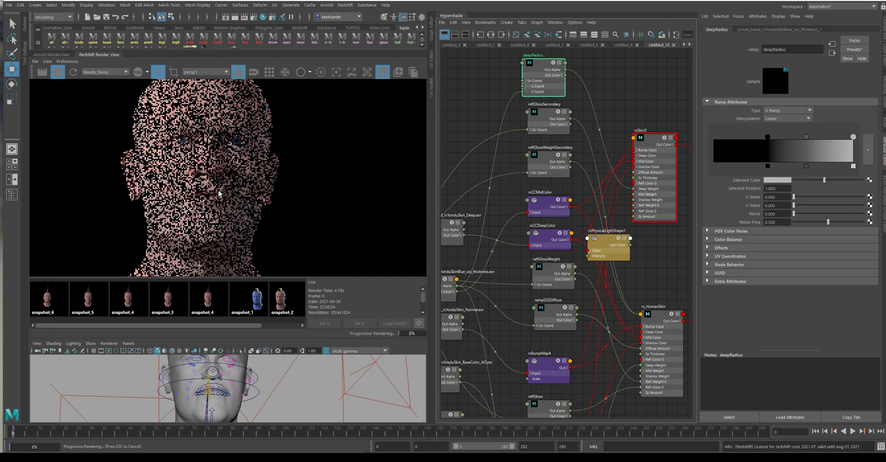
alt+drag(267, 379, 245, 399)
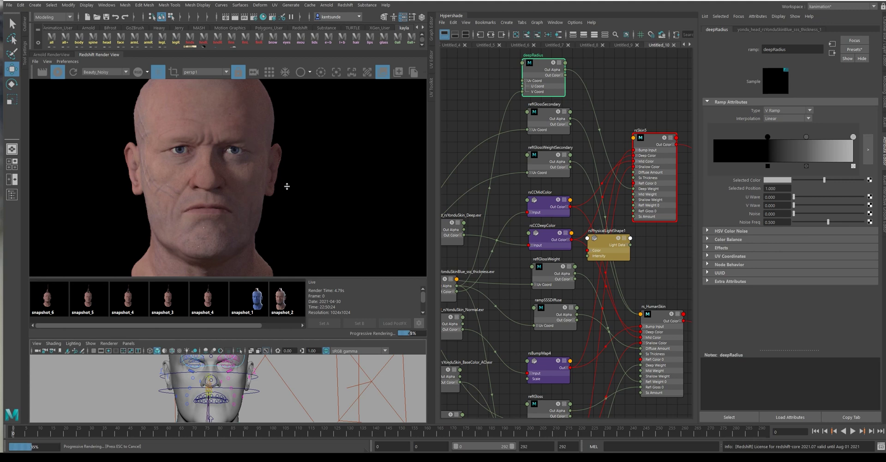
click(57, 72)
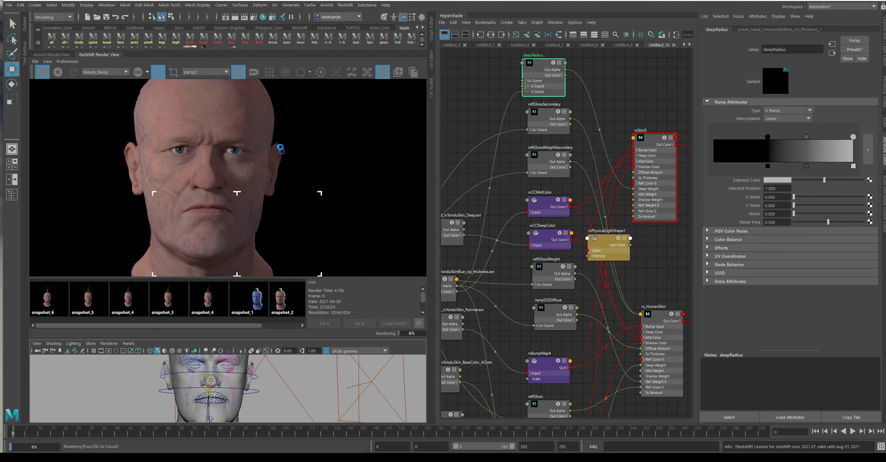
Zoom in on the eye of the head render to inspect it.
scroll(282, 152, up, 2)
scroll(277, 165, up, 2)
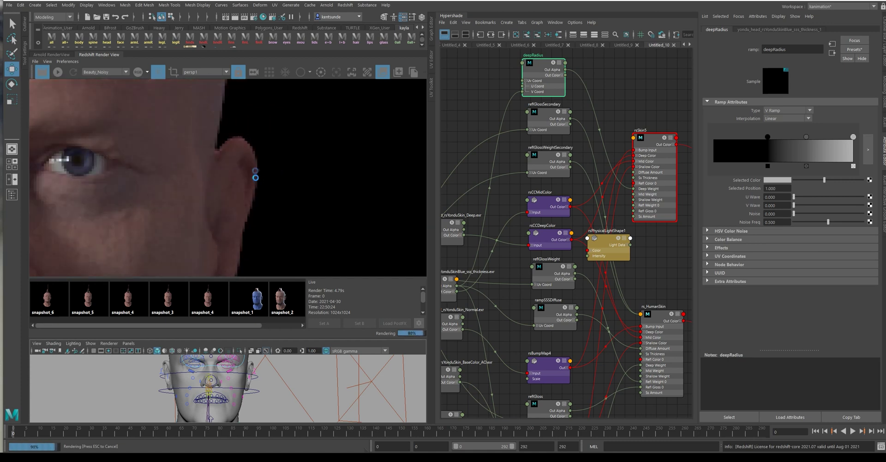
scroll(257, 168, up, 2)
scroll(247, 175, down, 2)
scroll(248, 175, down, 3)
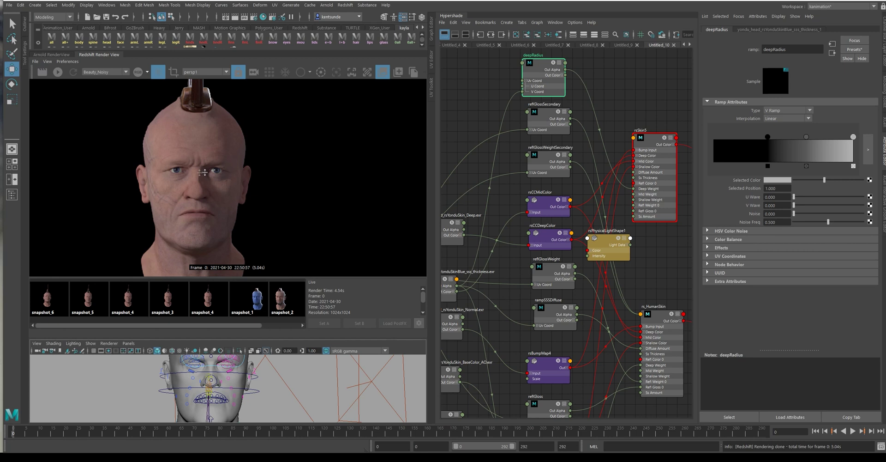
Inspect the ear up close, then launch a fresh Redshift render.
scroll(140, 206, up, 2)
scroll(152, 190, up, 2)
scroll(154, 189, up, 2)
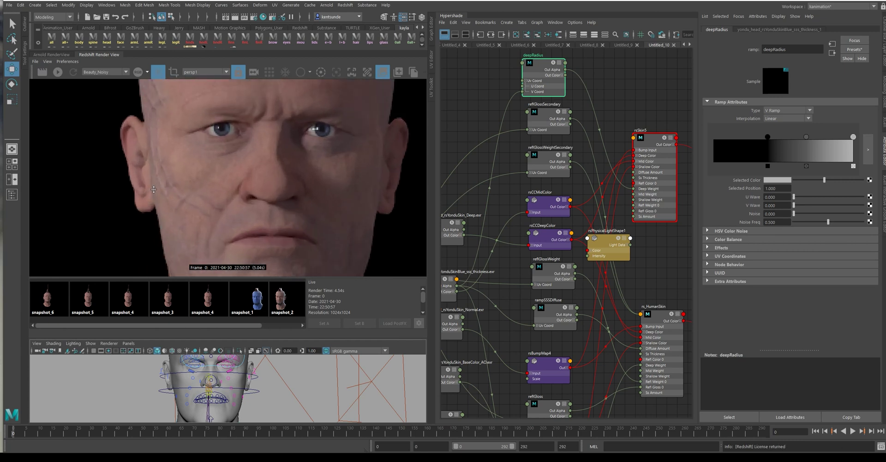
scroll(136, 153, down, 2)
scroll(135, 154, down, 2)
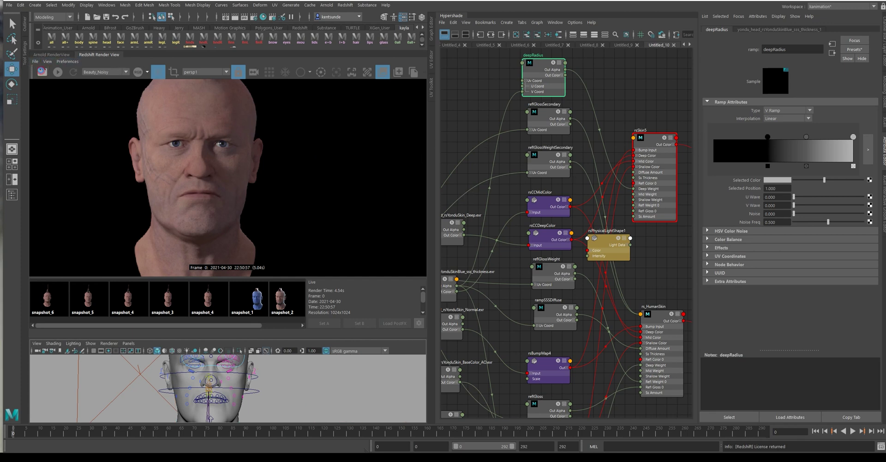
click(41, 73)
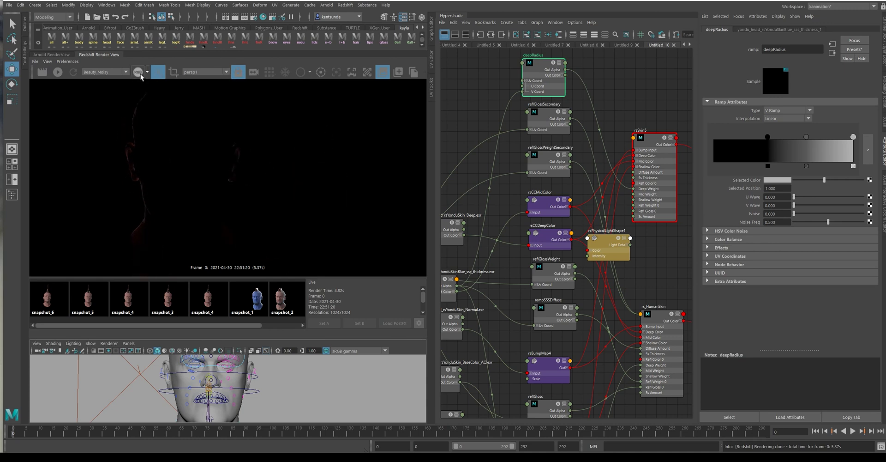
Restart IPR, lighten the deepRadius ramp's selected colour, and zoom to check the head.
click(58, 72)
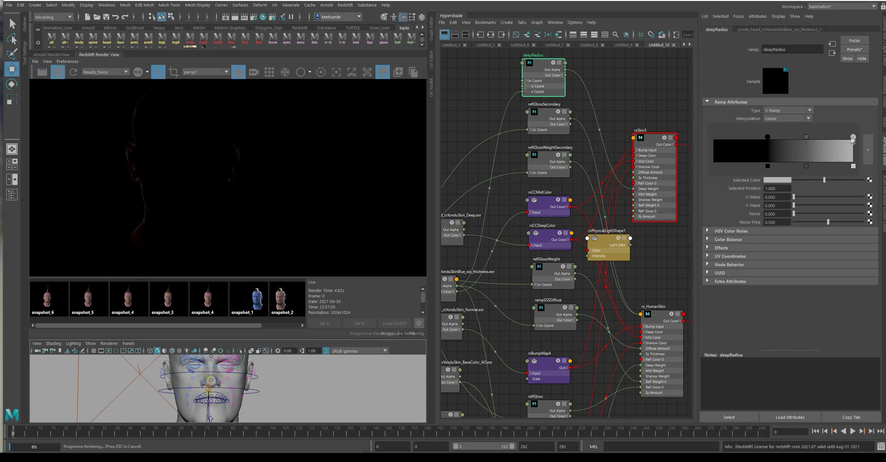
drag(825, 180, 836, 180)
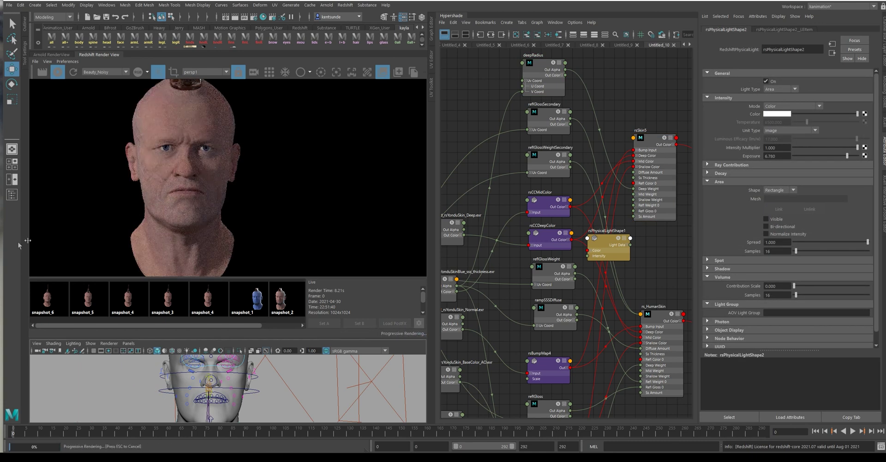
scroll(212, 163, up, 2)
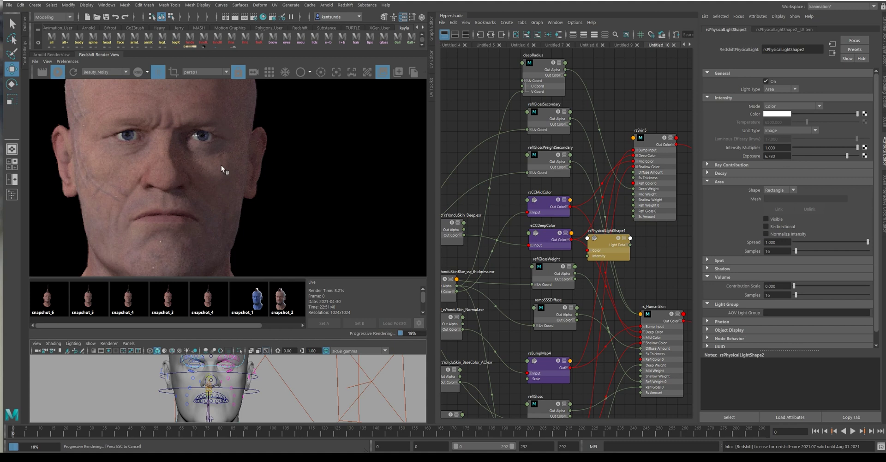
scroll(240, 157, up, 2)
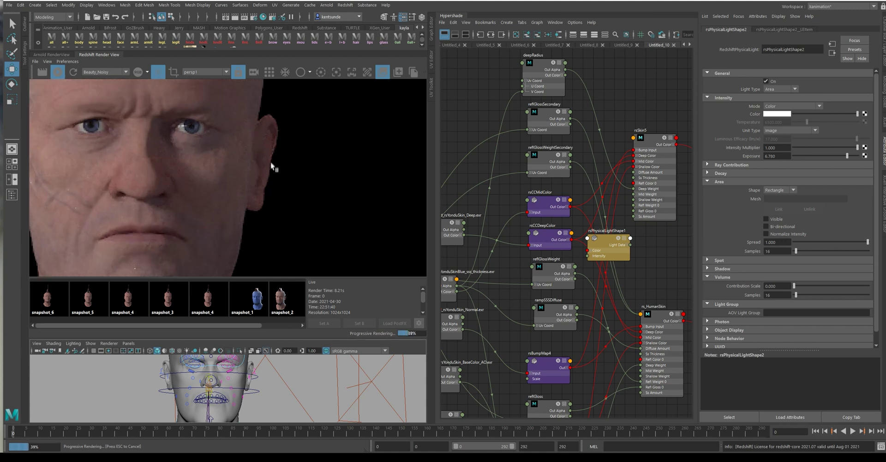
scroll(273, 167, down, 2)
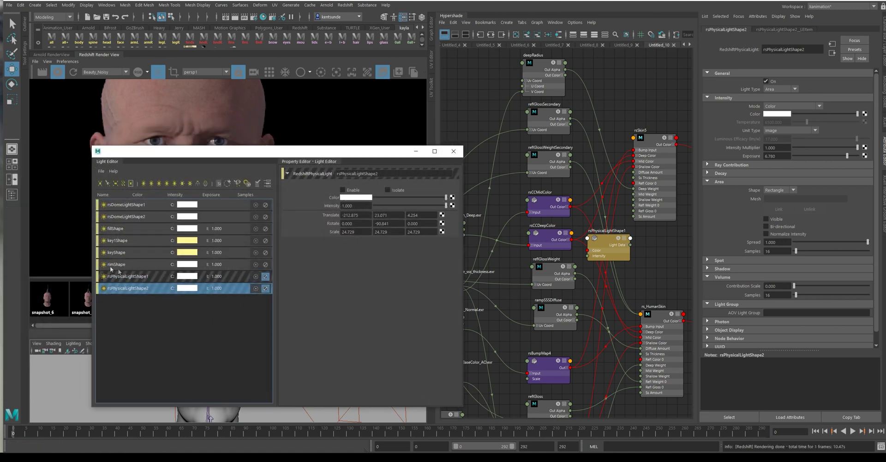
Select rimShape in the Light Editor and disable the rim light.
click(121, 264)
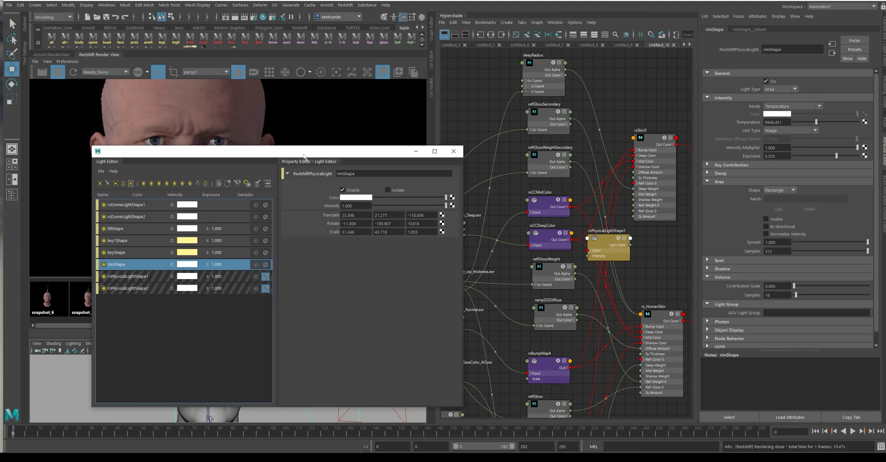
mouse_move(323, 151)
mouse_down()
mouse_move(689, 188)
mouse_move(730, 164)
mouse_up()
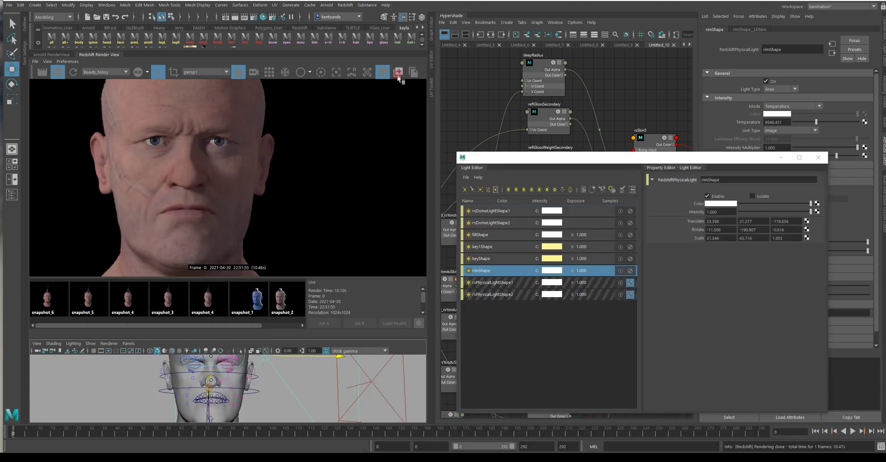
click(631, 270)
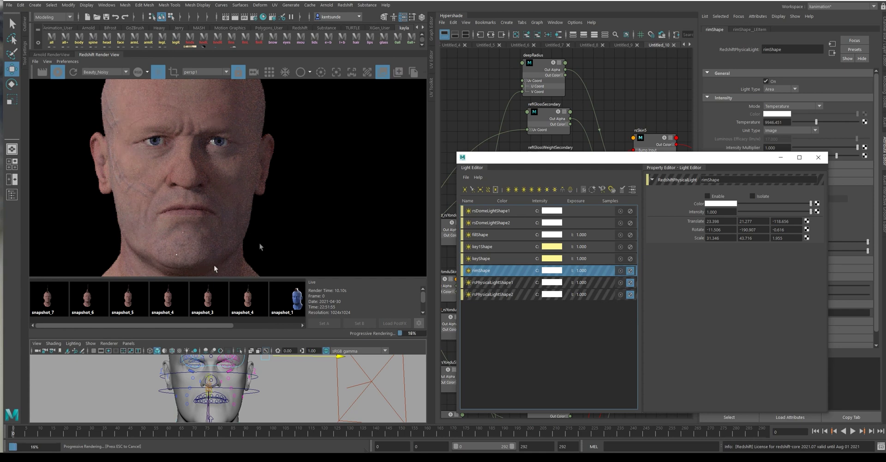
Flip between snapshot_7 and the live render to compare, then close the Light Editor.
click(46, 306)
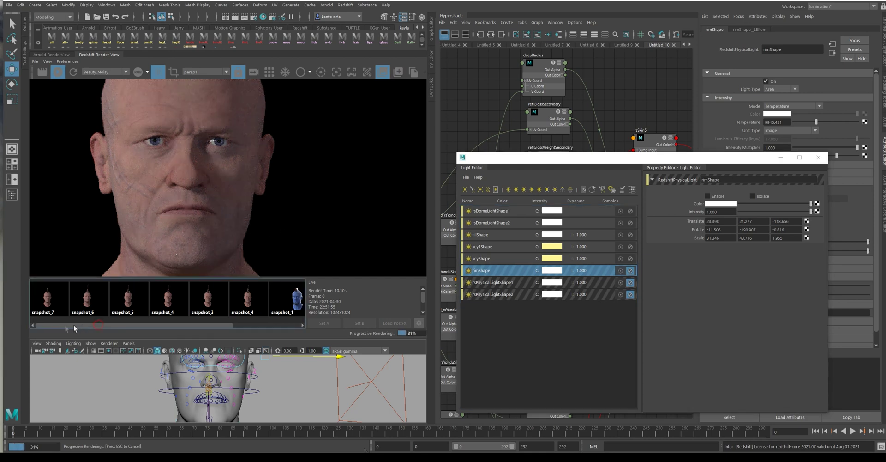
click(46, 306)
click(46, 305)
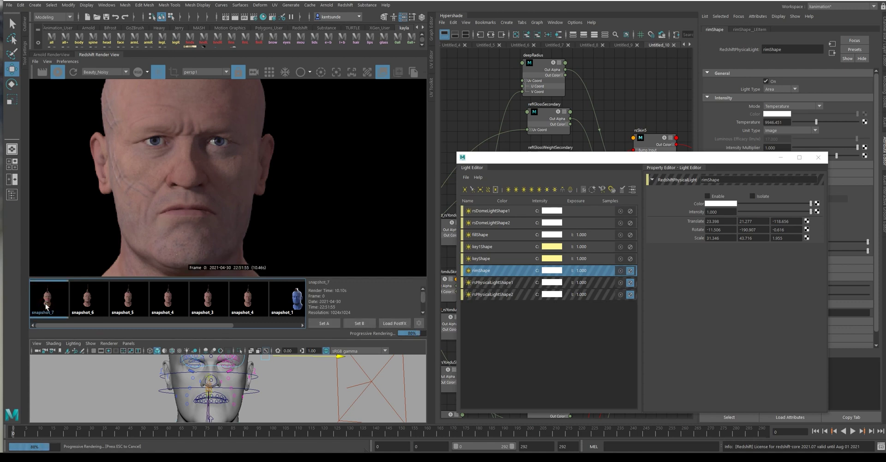
click(46, 306)
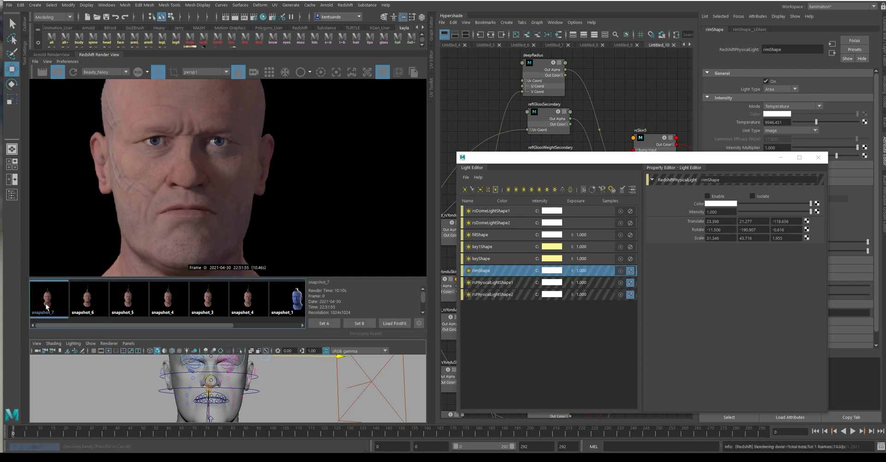
scroll(312, 192, up, 4)
scroll(254, 128, up, 2)
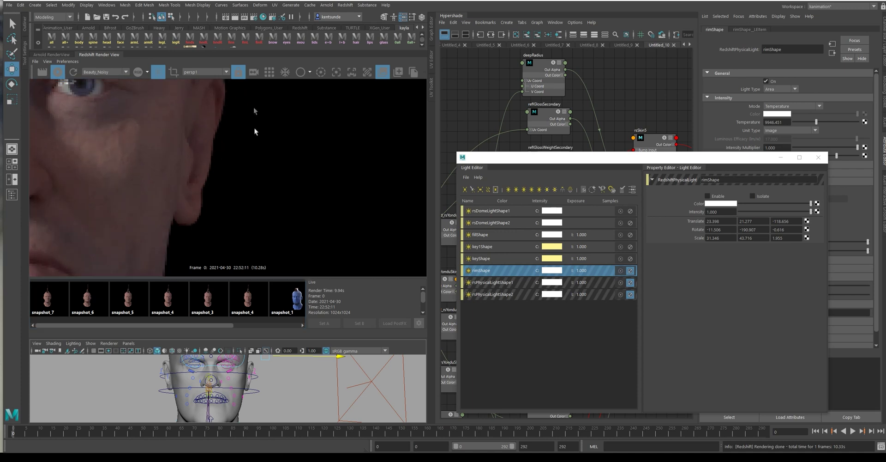
click(50, 304)
click(50, 305)
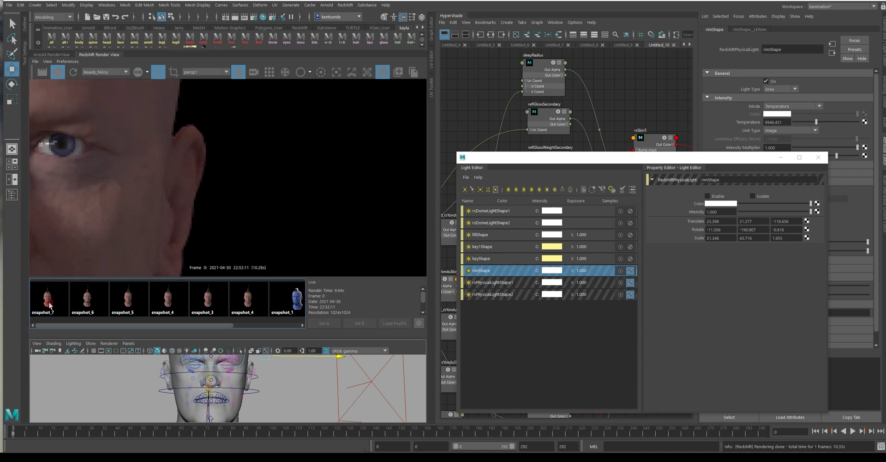
click(50, 305)
click(49, 306)
click(50, 306)
scroll(221, 220, down, 1)
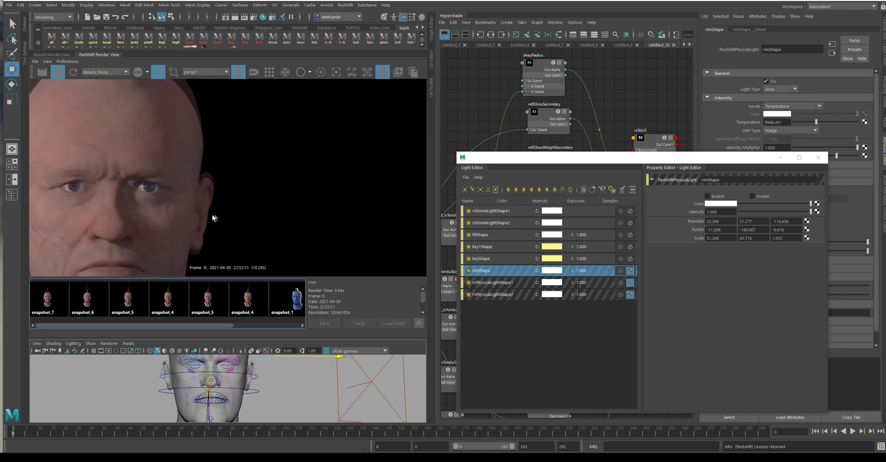
scroll(193, 194, down, 1)
scroll(238, 191, down, 1)
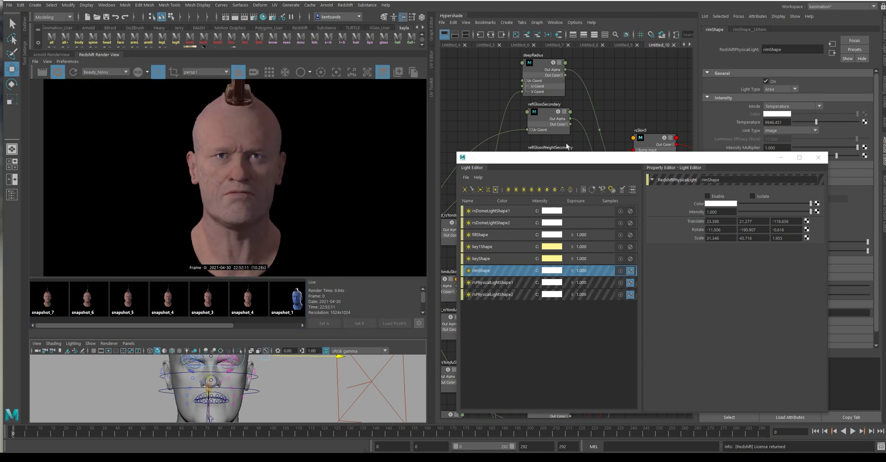
drag(541, 157, 885, 157)
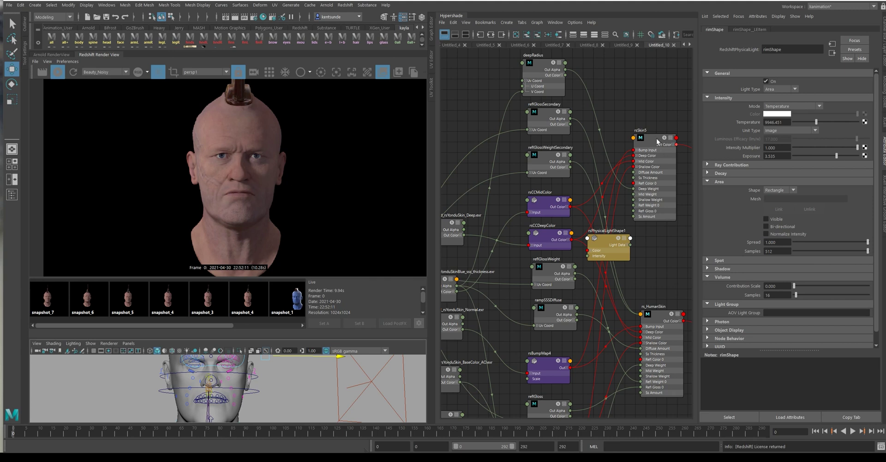
Duplicate the deepRadius ramp node with Ctrl+D and place the copy above it.
alt+middle_drag(614, 93, 598, 189)
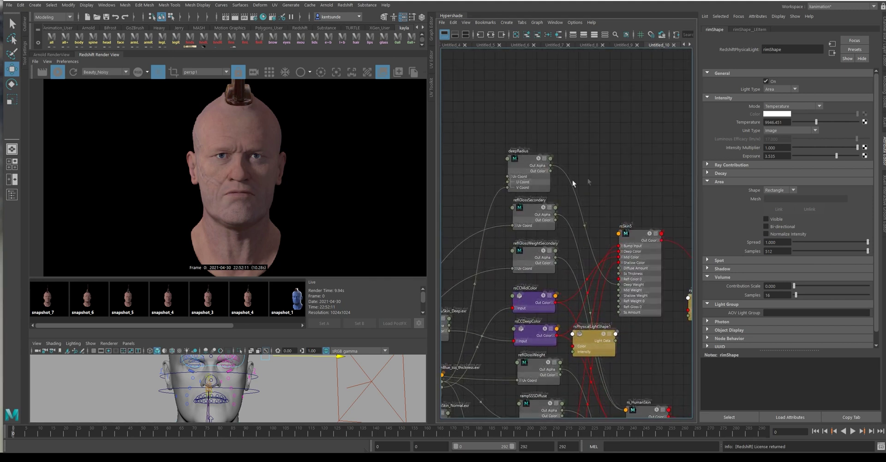
drag(524, 159, 528, 157)
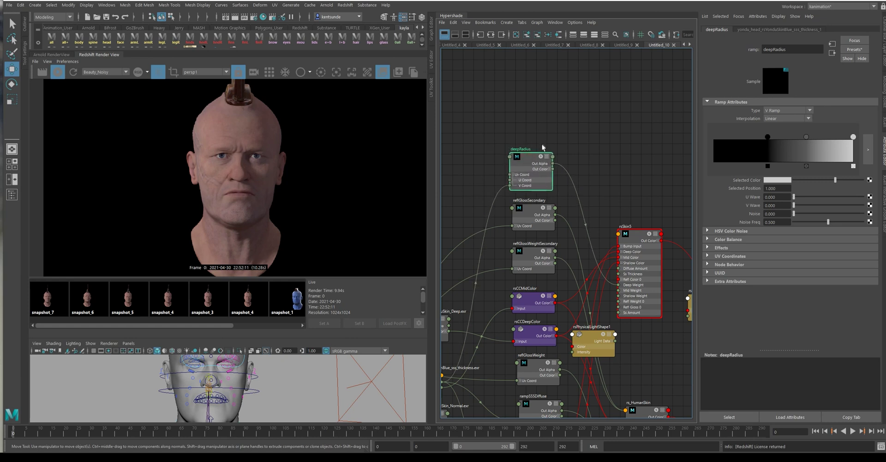
key(ctrl+d)
drag(559, 83, 517, 110)
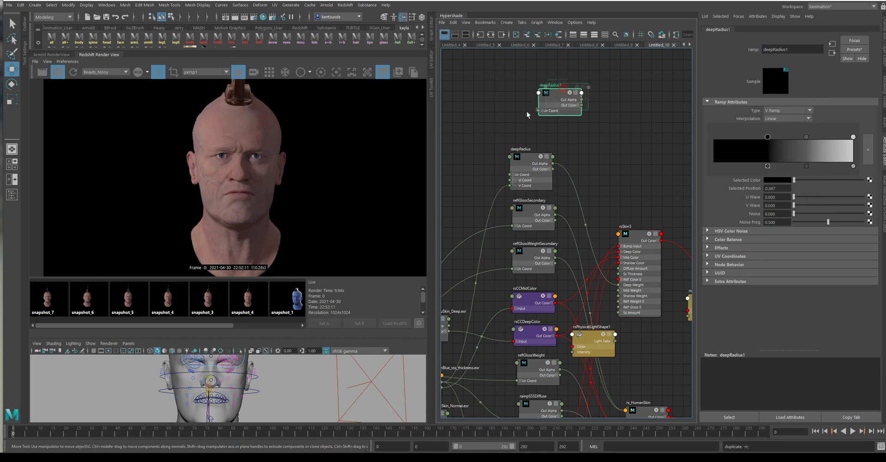
Rename the original ramp to deepWegith and the duplicate to MidWeight.
double_click(517, 108)
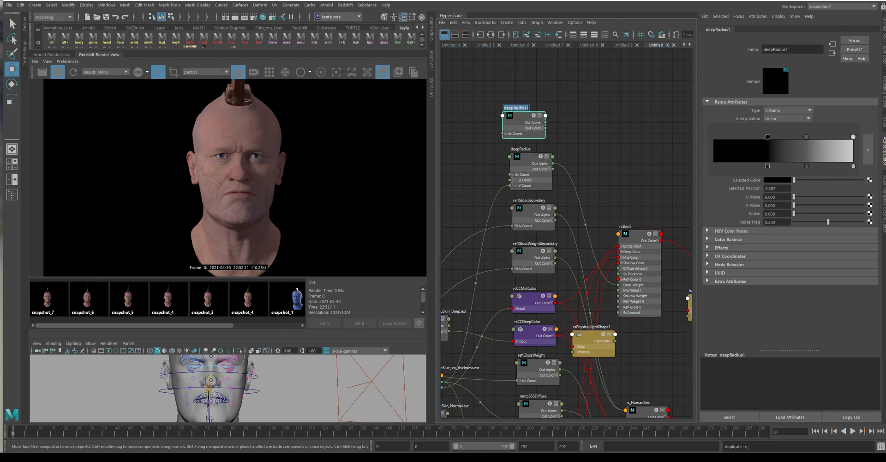
double_click(526, 149)
text(deepWeg)
text(ith)
key(Return)
double_click(509, 110)
text(deepMid)
key(BackSpace)
key(BackSpace)
key(BackSpace)
key(BackSpace)
key(BackSpace)
key(BackSpace)
text(Mid)
text(Weight)
key(Return)
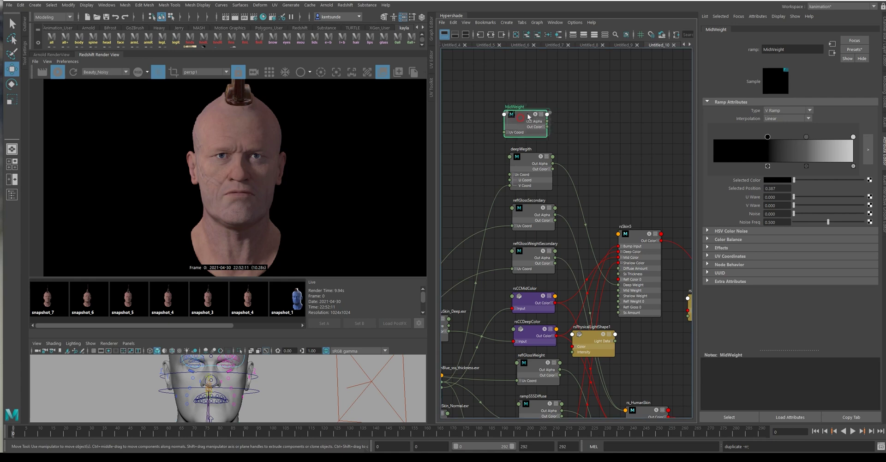
Connect the thickness map's Out Alpha to MidWeight's V Coord, then select rsSkin5.
alt+middle_drag(473, 160, 546, 108)
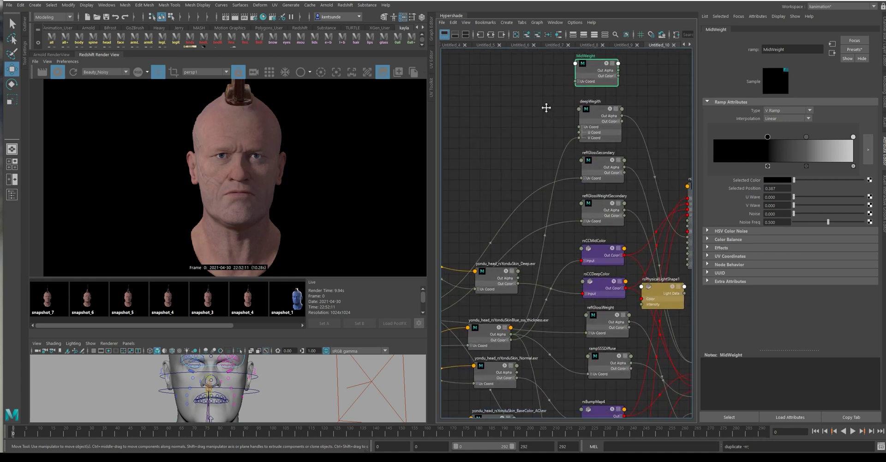
drag(510, 337, 577, 83)
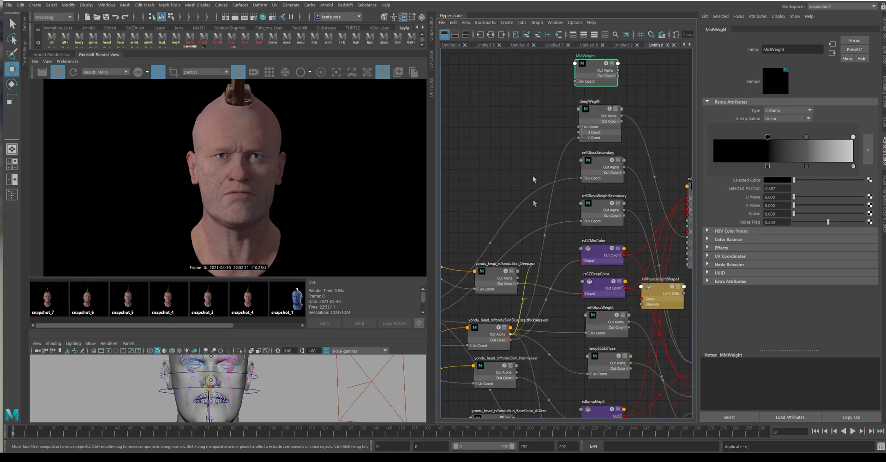
click(577, 81)
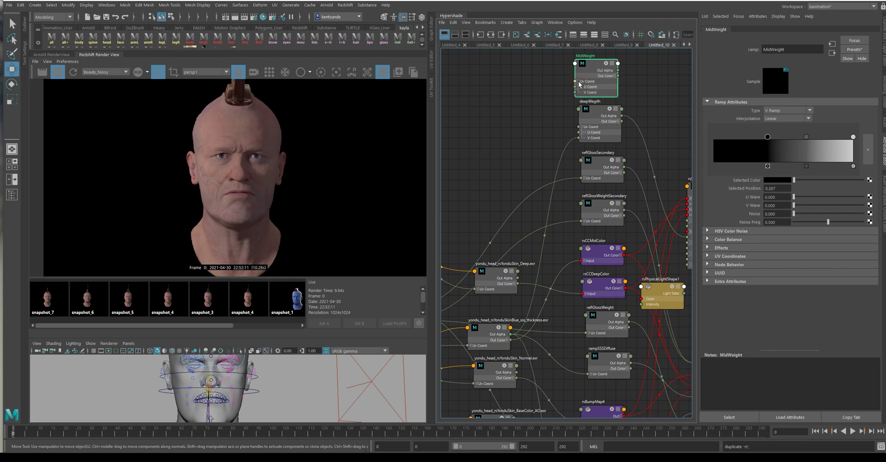
drag(511, 337, 591, 63)
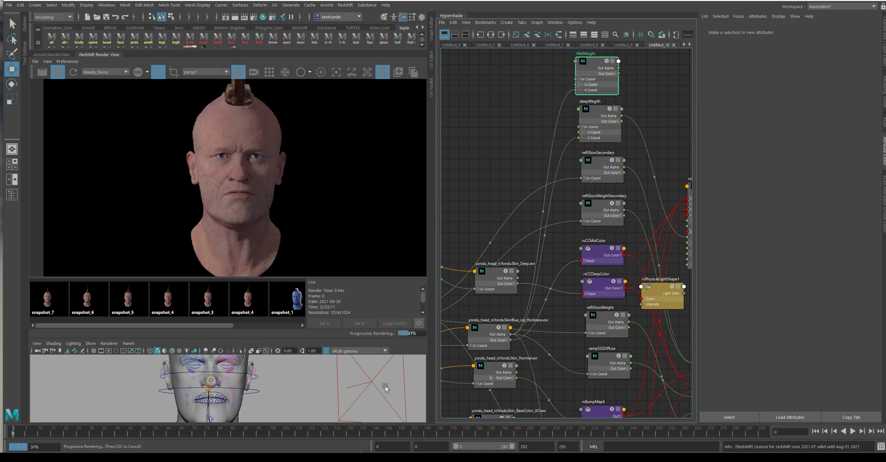
middle_drag(618, 146, 609, 201)
click(609, 201)
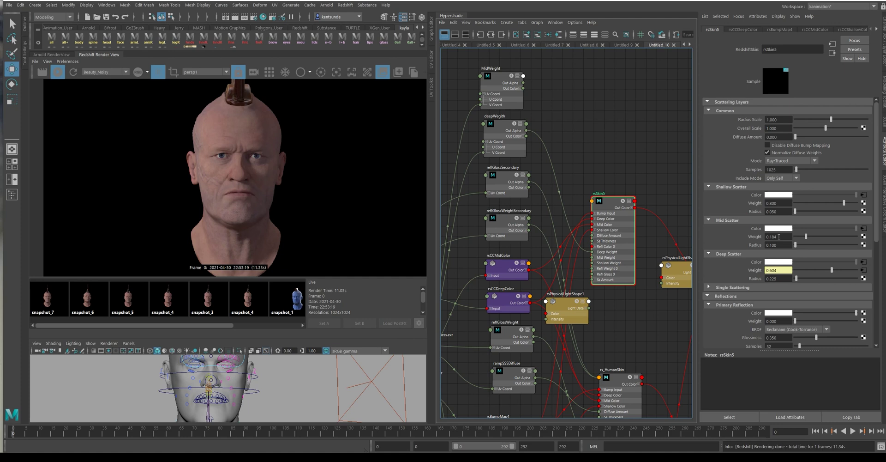
Set MidWeight's middle ramp stop to 0.18, render the head, and save snapshot_8.
scroll(212, 181, up, 3)
scroll(217, 182, up, 2)
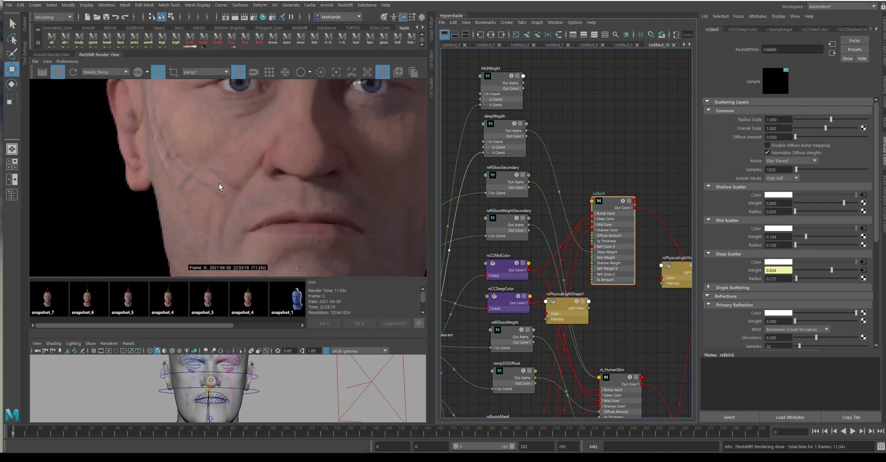
scroll(218, 184, down, 1)
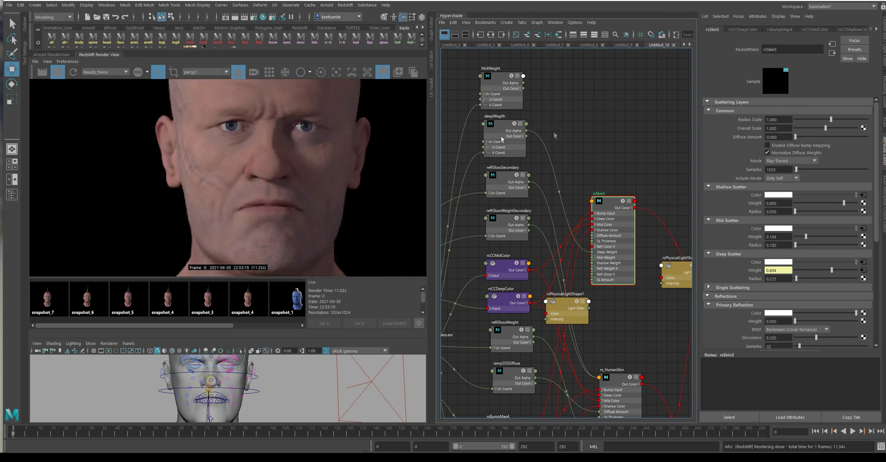
click(498, 77)
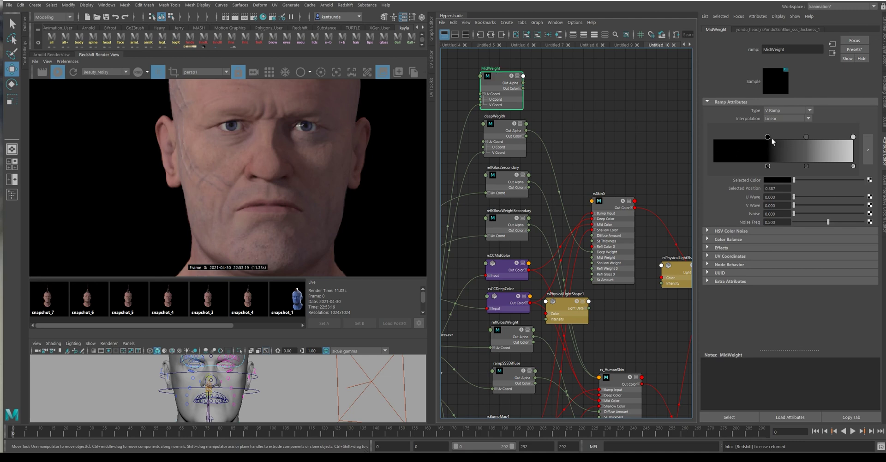
click(807, 136)
click(787, 181)
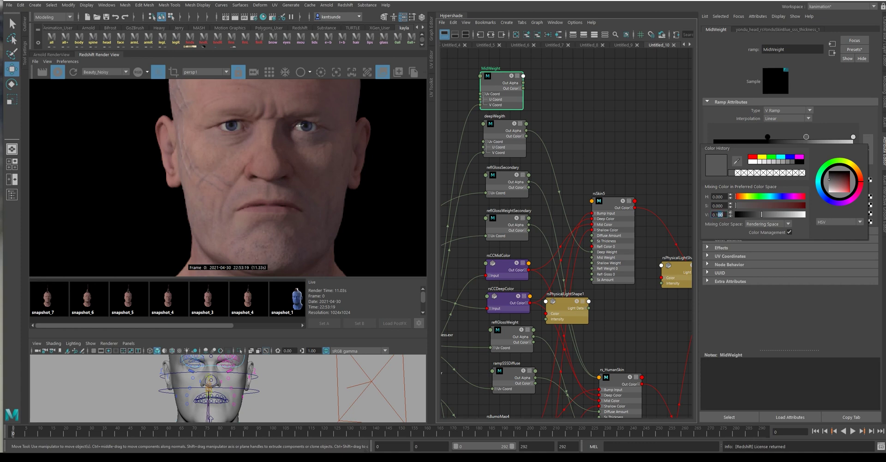
key(Return)
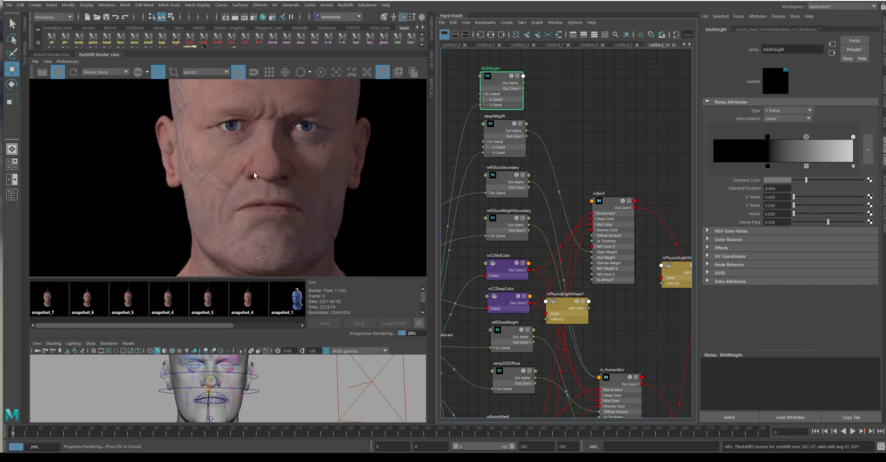
click(42, 72)
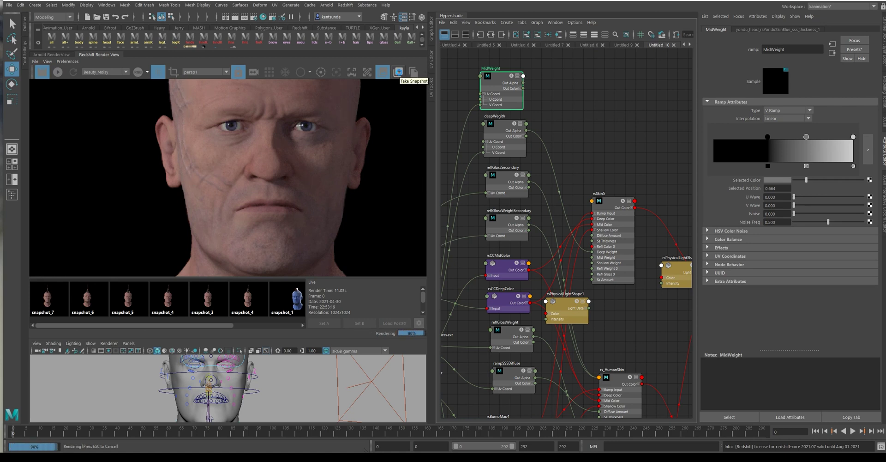
click(398, 72)
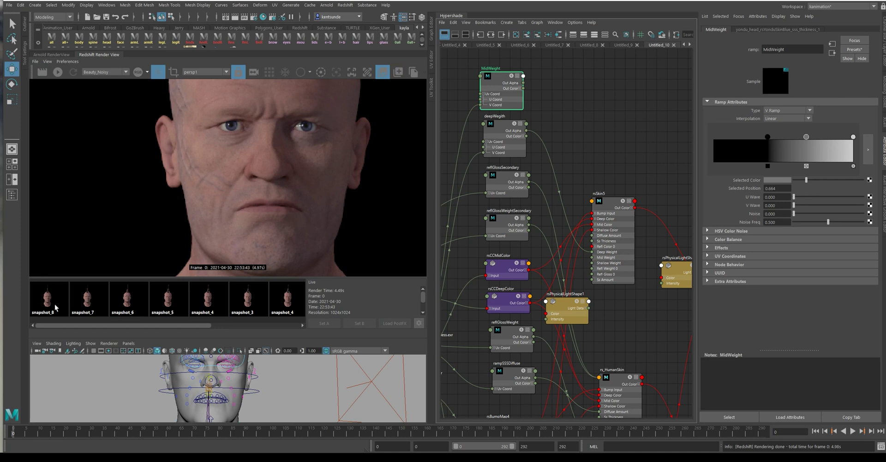
Connect MidWeight's outAlpha to rsSkin5's Mid Scatter Weight and re-render the head.
click(610, 205)
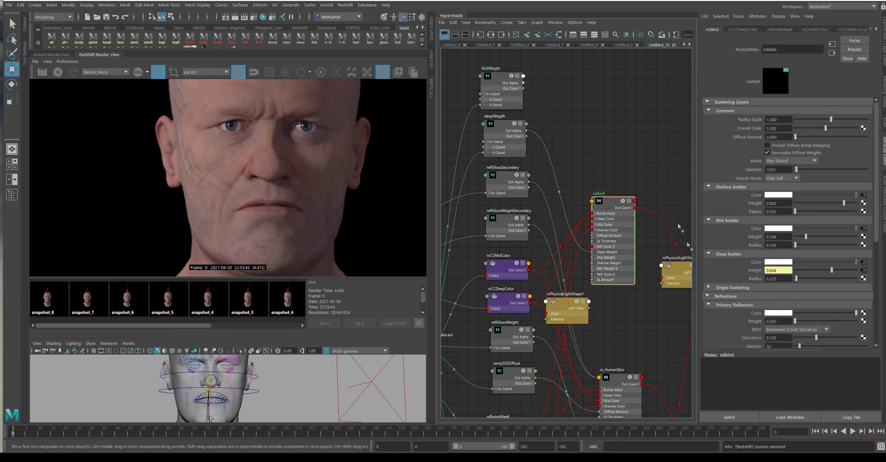
middle_drag(749, 233, 749, 234)
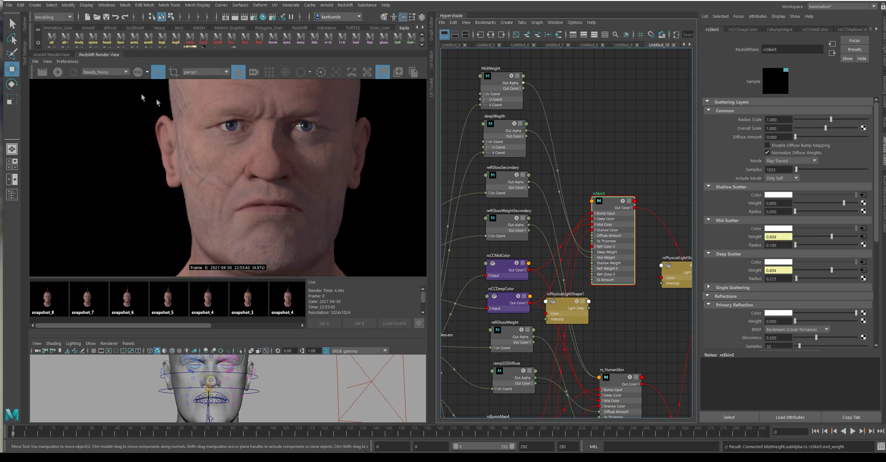
click(44, 73)
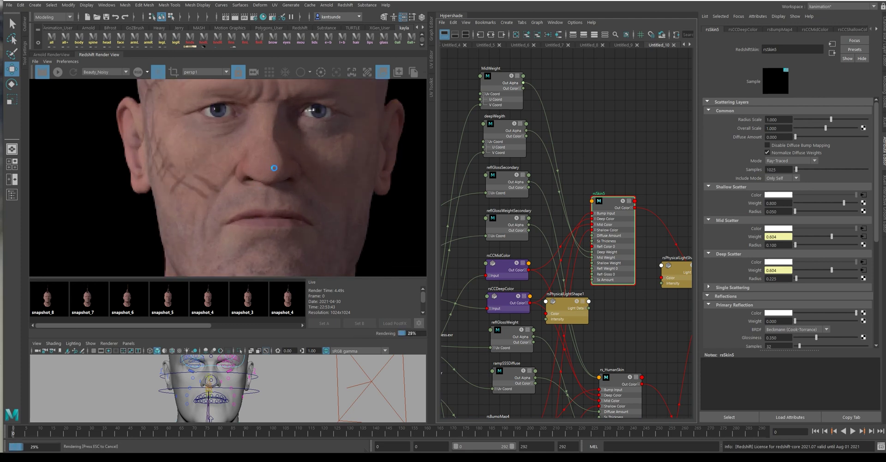
A/B the live head render against snapshot_8 repeatedly.
click(50, 301)
click(51, 301)
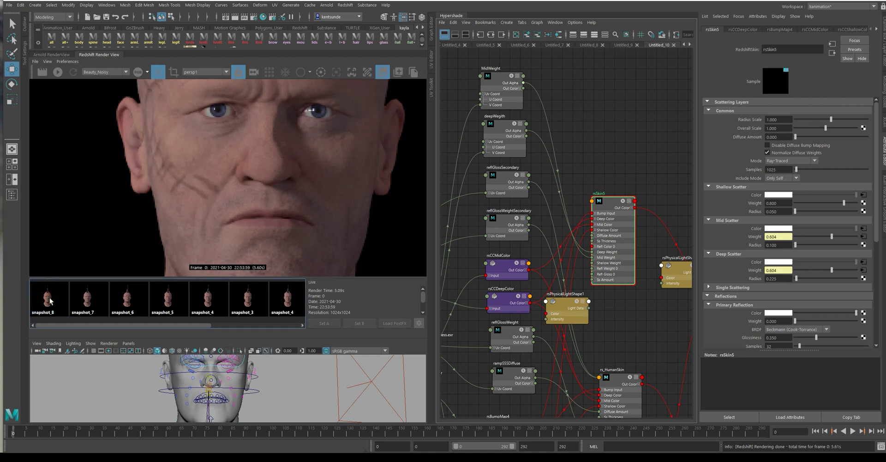
click(51, 301)
click(49, 300)
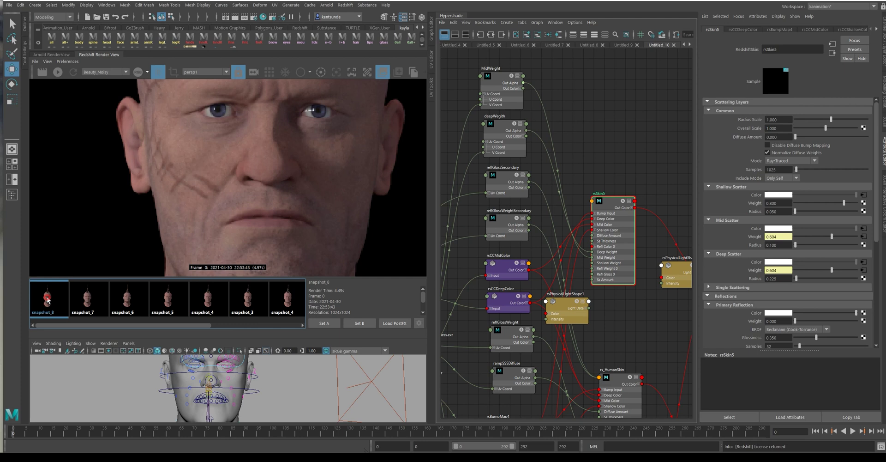
click(48, 300)
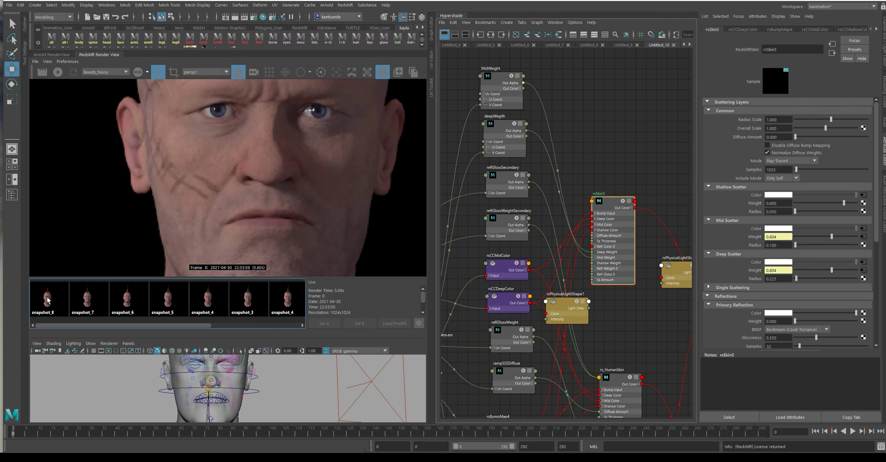
click(48, 299)
click(48, 299)
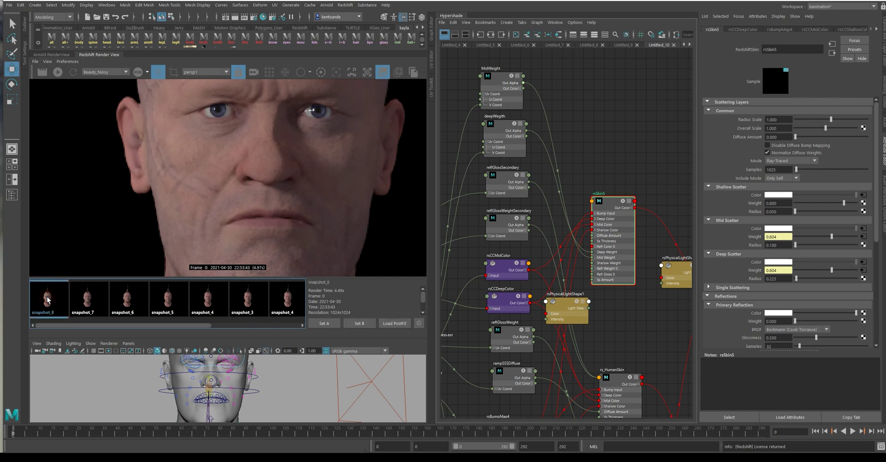
click(48, 299)
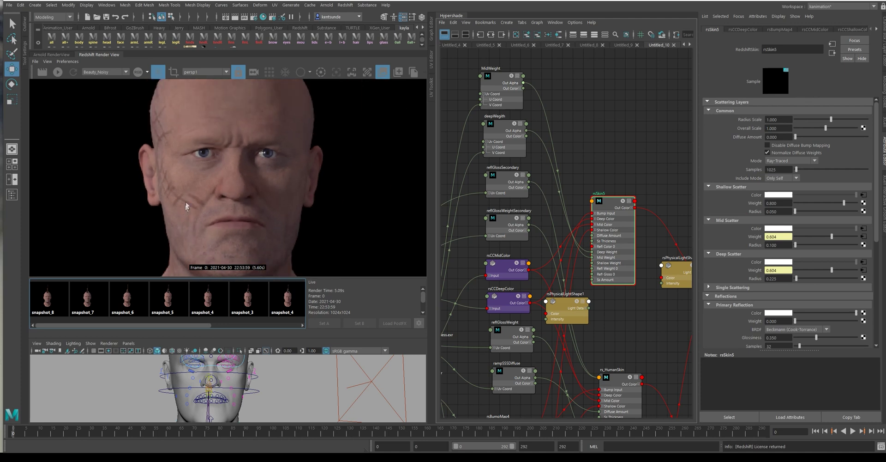
click(48, 298)
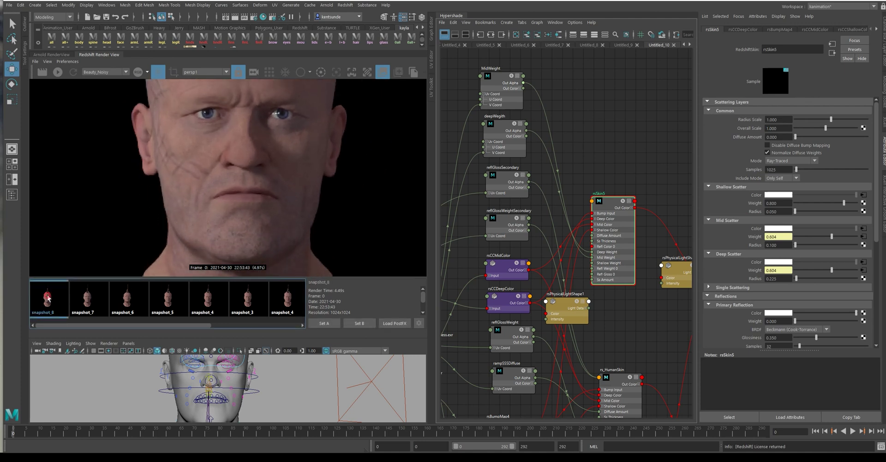
click(48, 300)
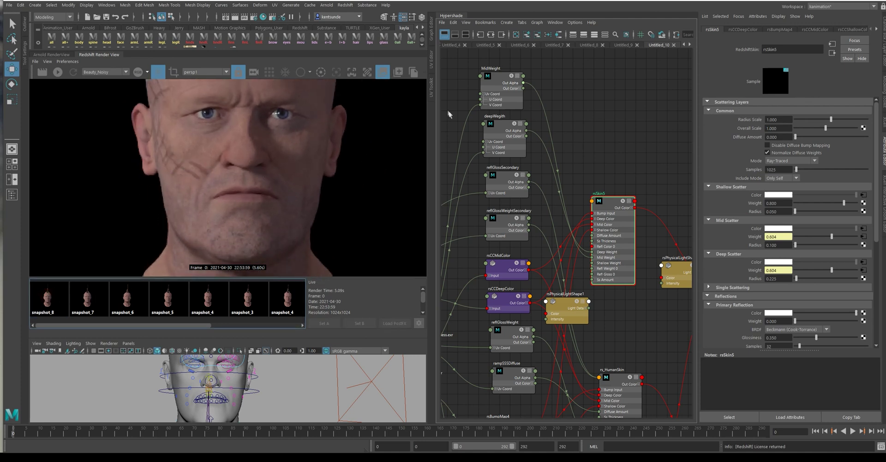
click(48, 299)
click(48, 298)
click(48, 299)
click(51, 302)
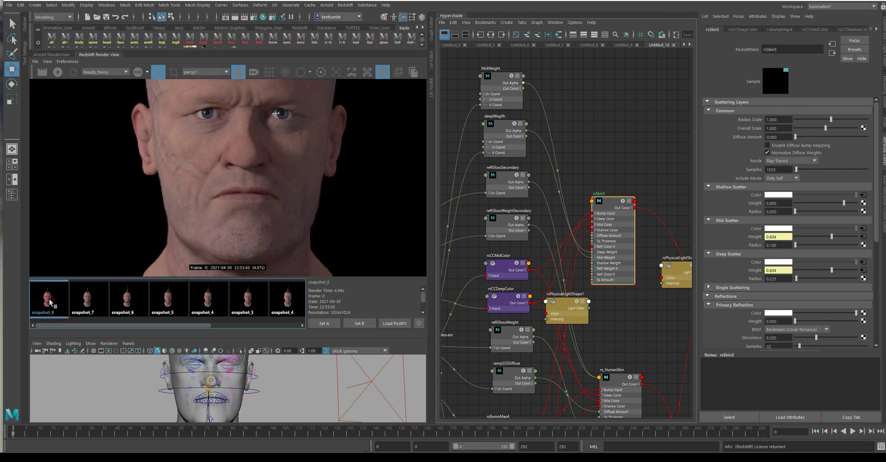
click(50, 302)
Compare the chin against snapshot_8, then tumble the camera to a frontal view.
scroll(265, 235, up, 3)
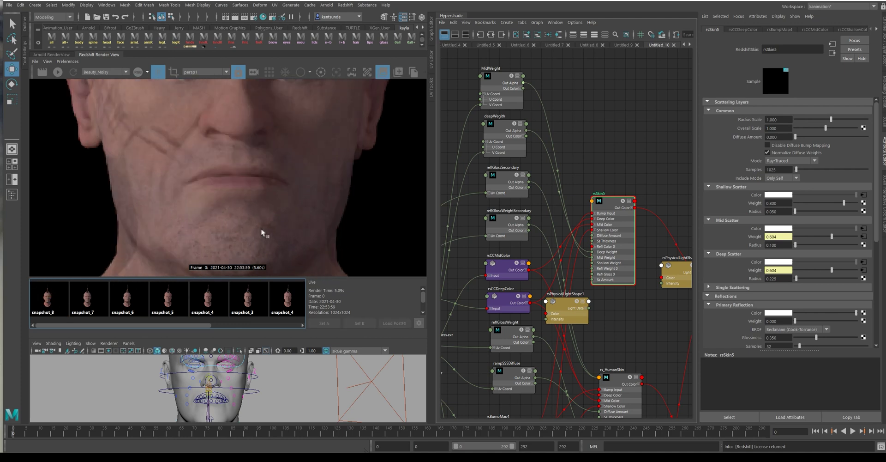
click(50, 304)
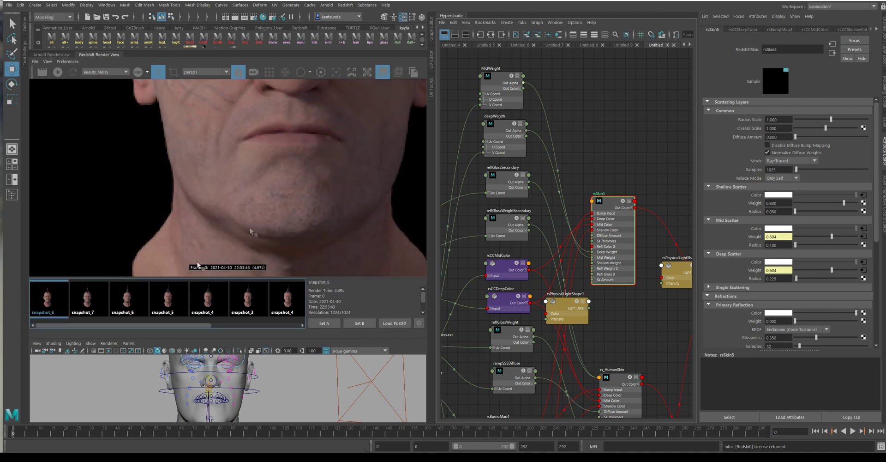
click(50, 306)
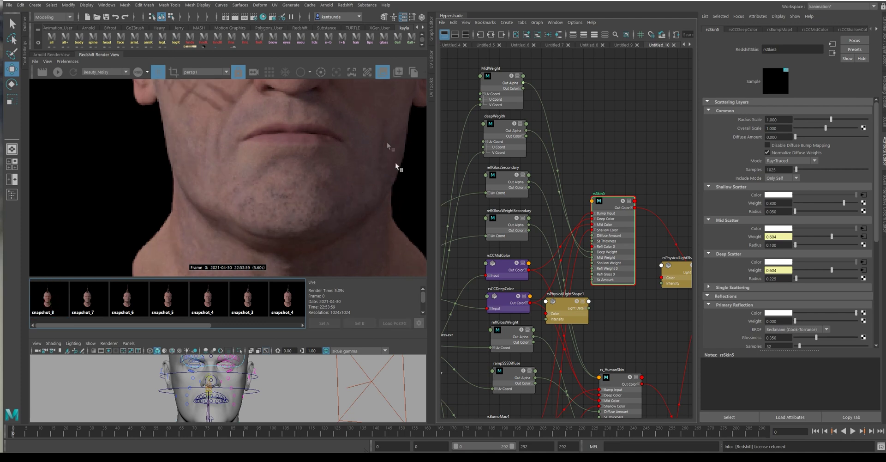
click(46, 301)
click(46, 301)
alt+drag(200, 238, 255, 217)
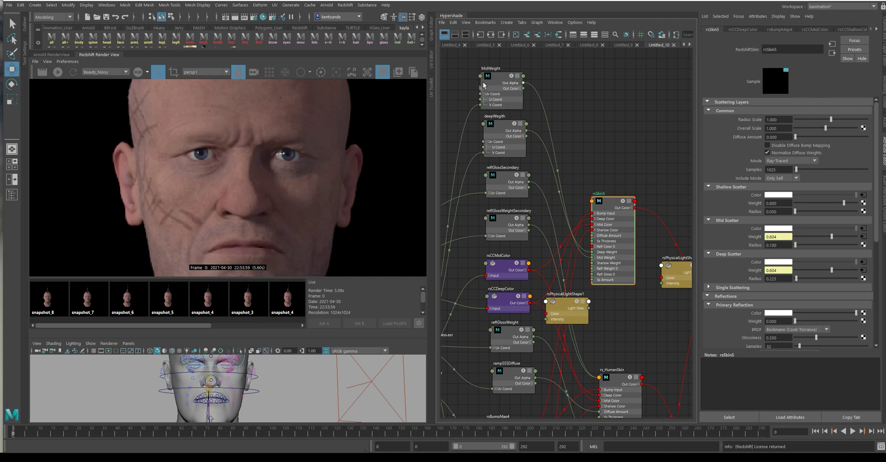
Select MidWeight, render, pick its black stop, and toggle the greyscale debug preview.
click(497, 75)
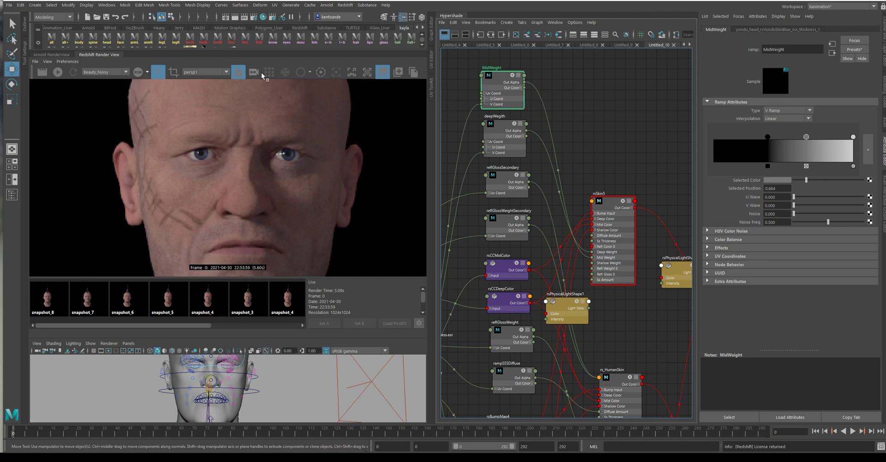
click(58, 72)
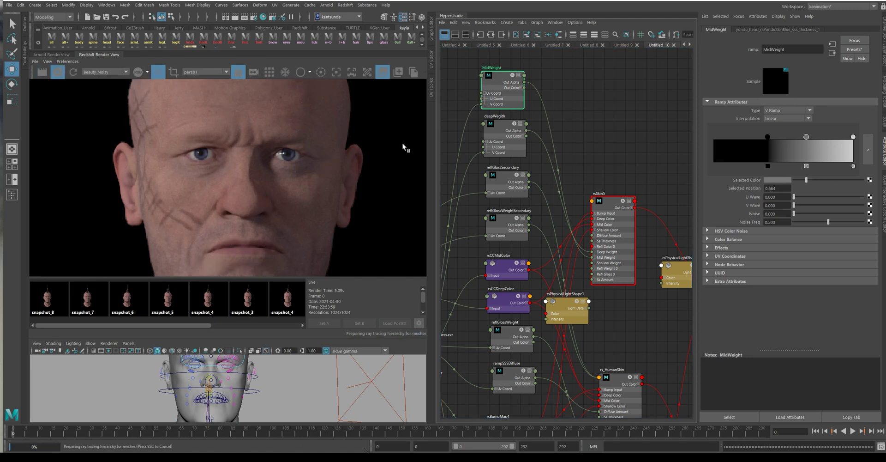
click(768, 137)
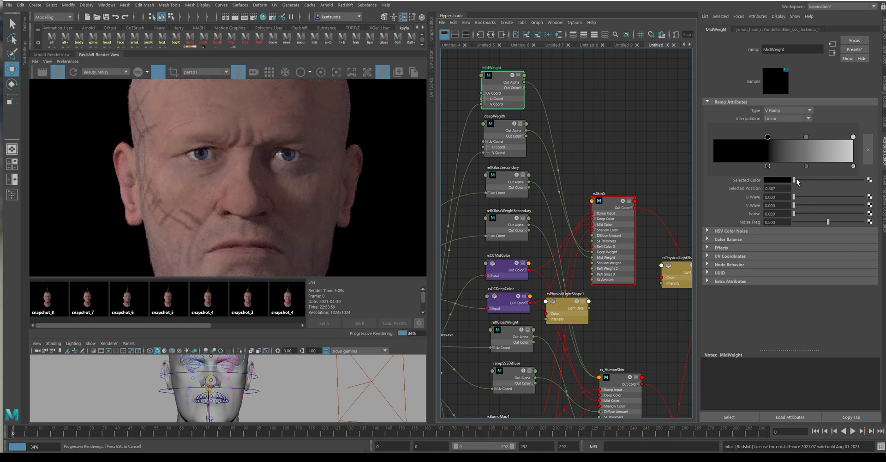
click(321, 71)
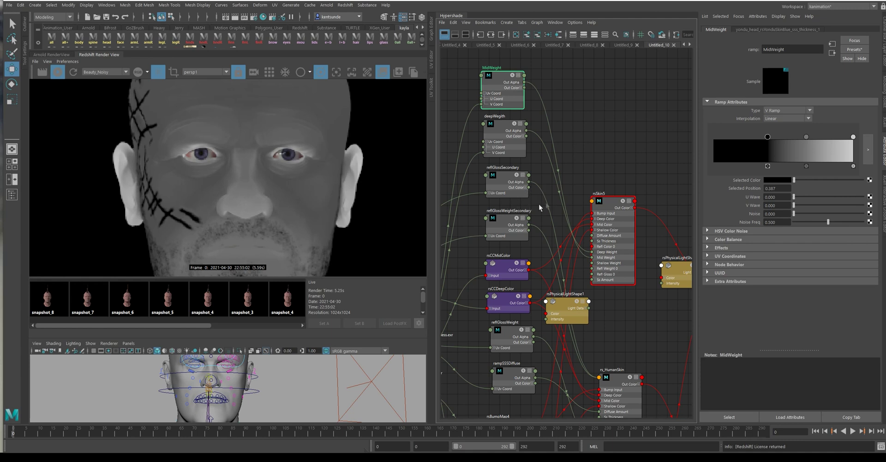
Brighten the grey value of MidWeight's 0.387 ramp stop.
click(767, 138)
drag(794, 180, 797, 180)
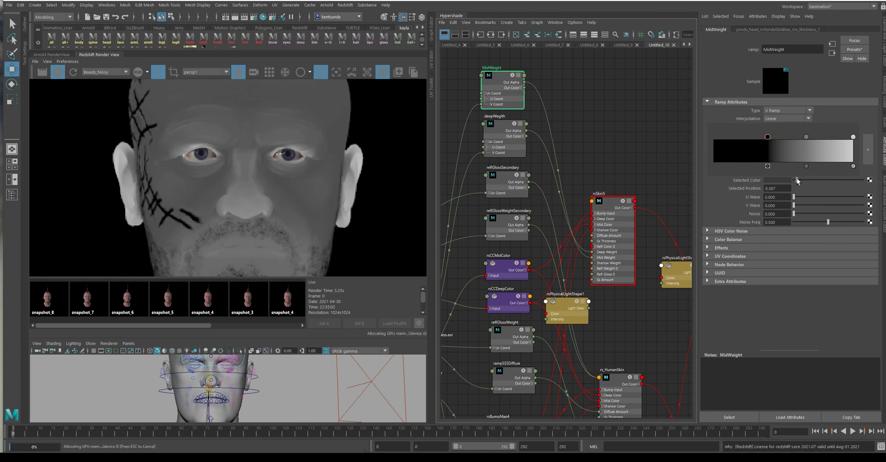
click(608, 208)
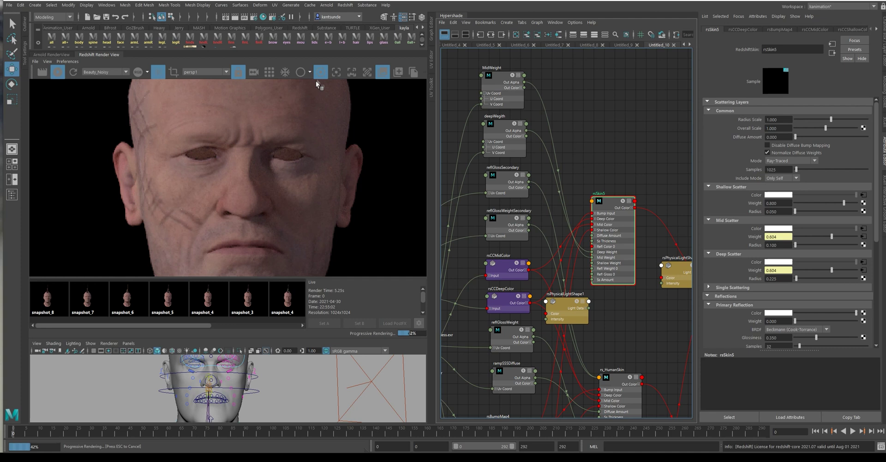
click(504, 81)
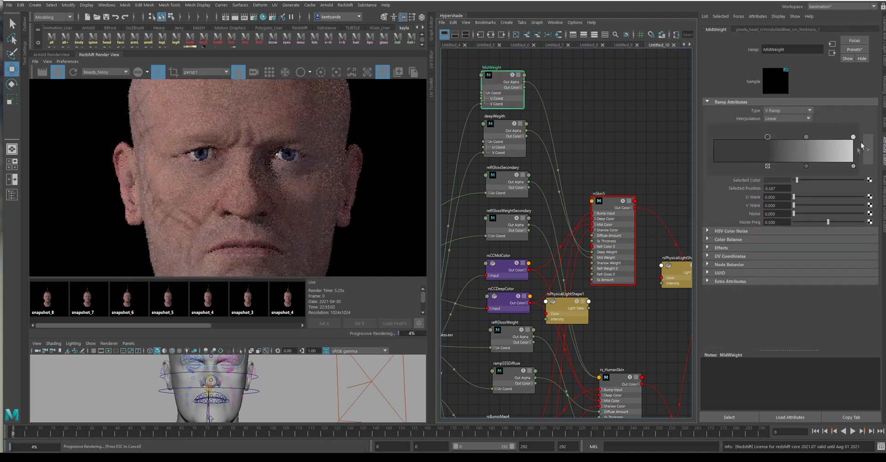
drag(795, 180, 802, 180)
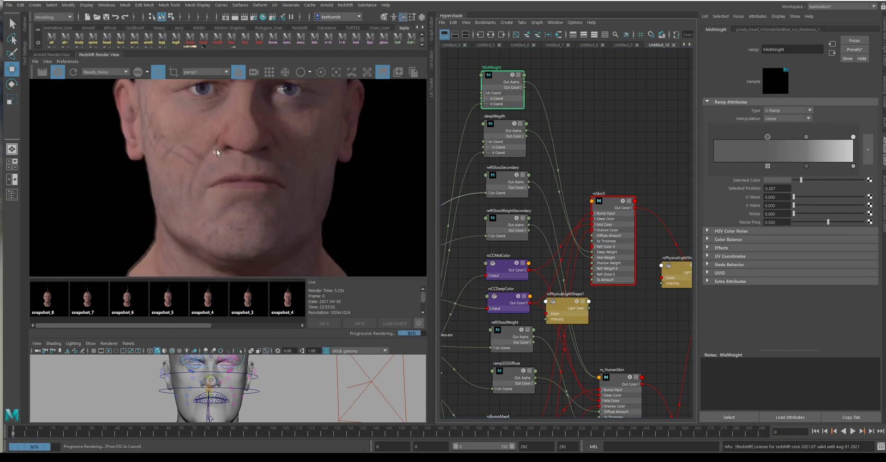
Darken that stop's grey slightly and pan and zoom across the re-rendered face.
middle_drag(224, 222, 198, 218)
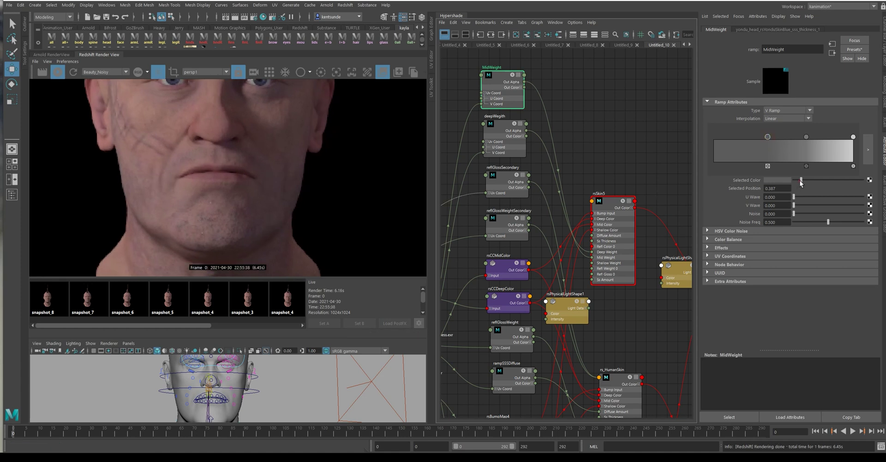
drag(800, 181, 797, 179)
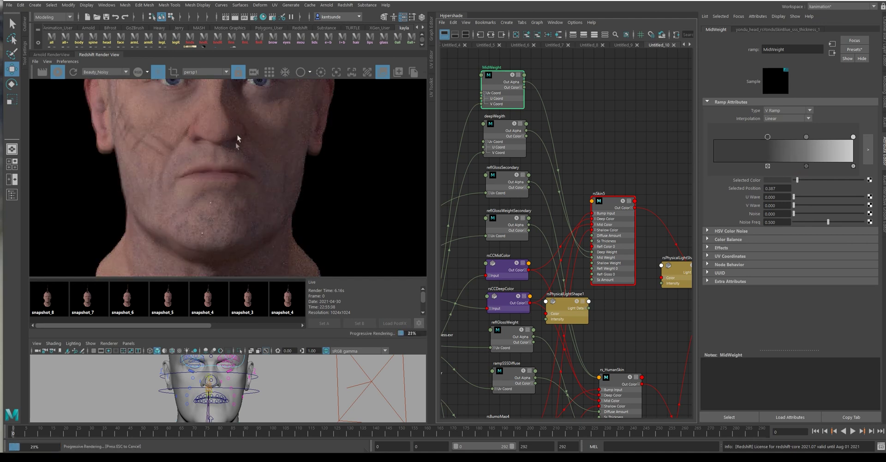
middle_drag(174, 114, 173, 168)
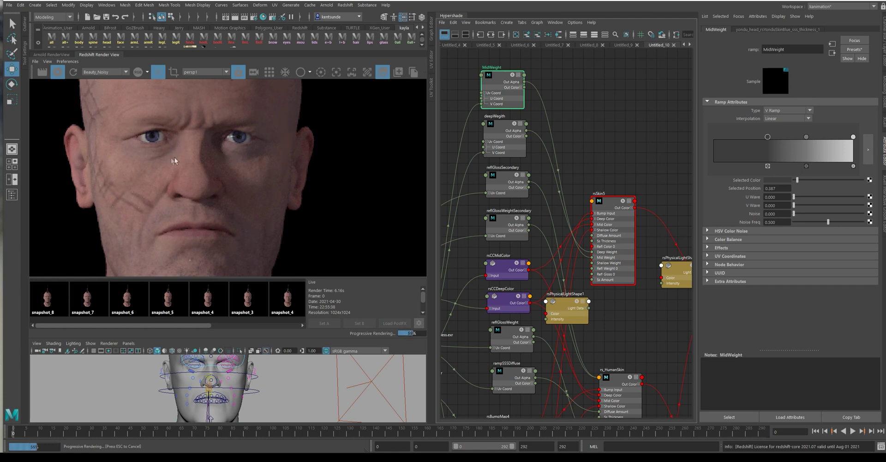
scroll(216, 184, down, 2)
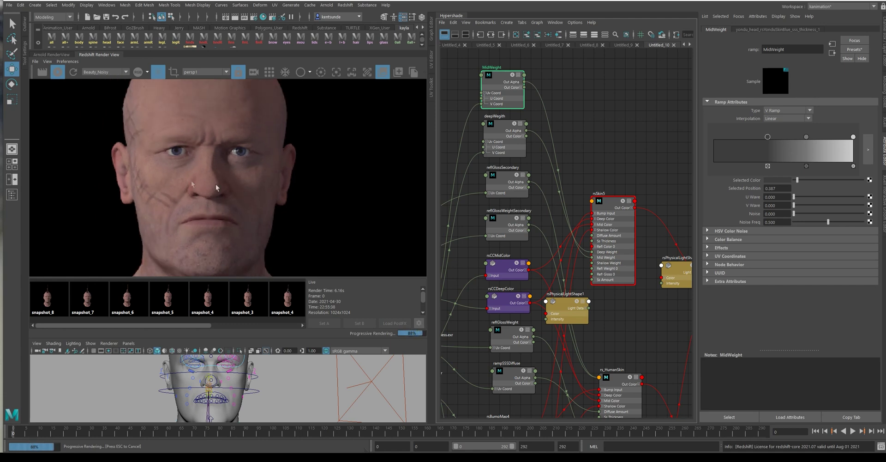
scroll(125, 154, up, 2)
scroll(237, 195, up, 2)
scroll(238, 195, down, 2)
scroll(234, 190, down, 1)
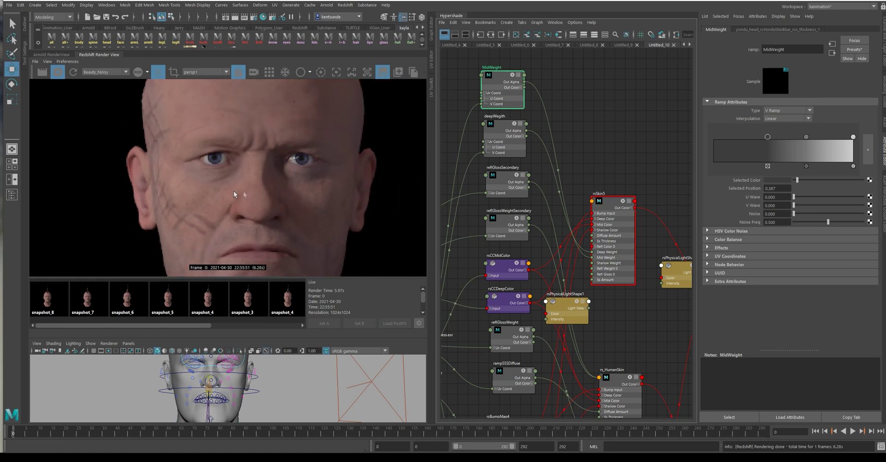
middle_drag(305, 205, 224, 162)
scroll(199, 203, up, 1)
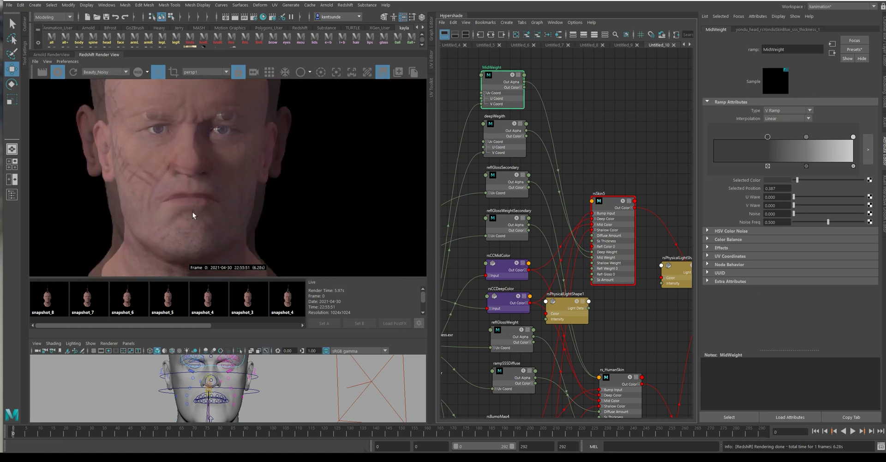
scroll(192, 212, up, 1)
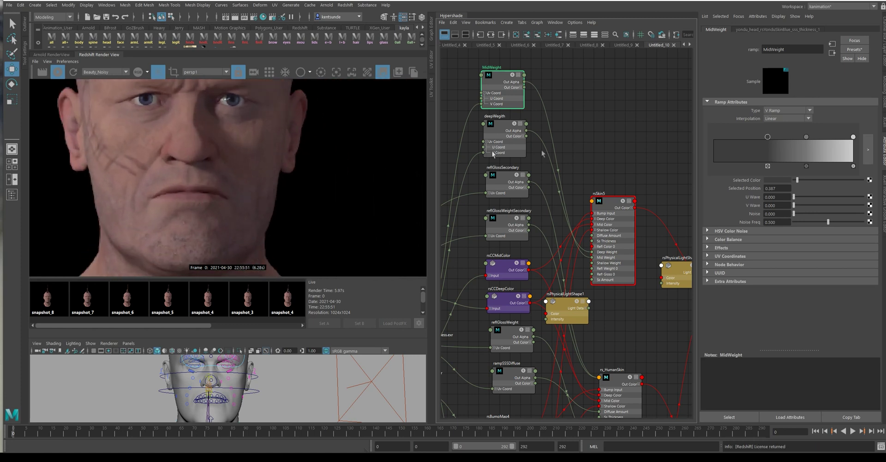
scroll(146, 172, down, 1)
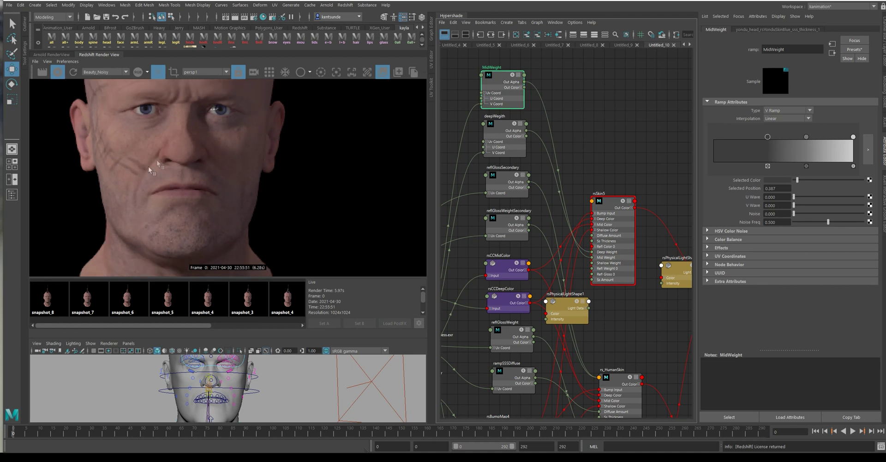
scroll(175, 181, up, 1)
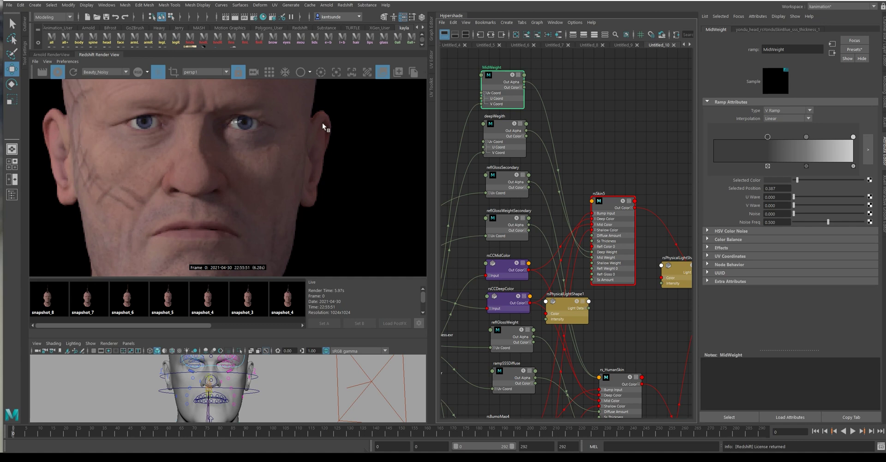
Slightly darken the MidWeight ramp's end stop at 1.000 and its stop at 0.664.
click(853, 137)
drag(835, 182, 813, 180)
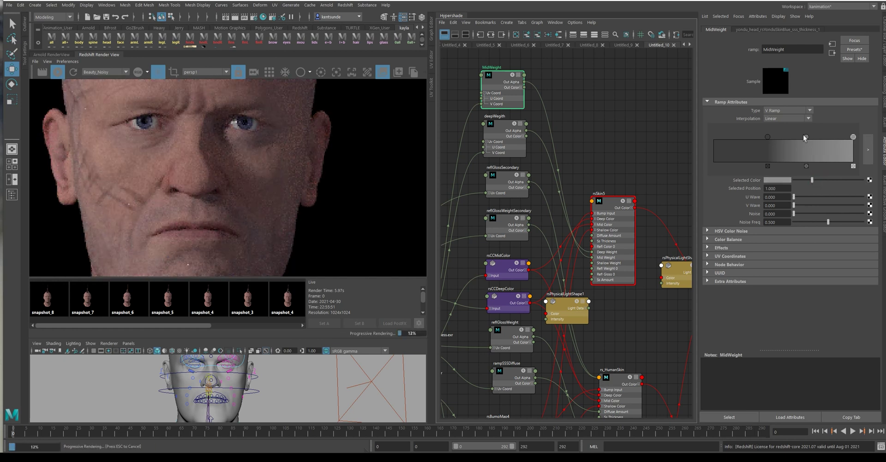
click(806, 137)
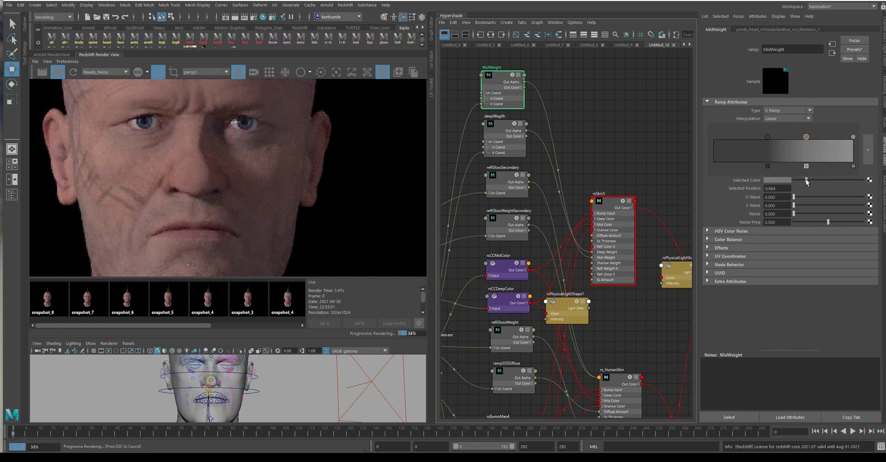
click(854, 136)
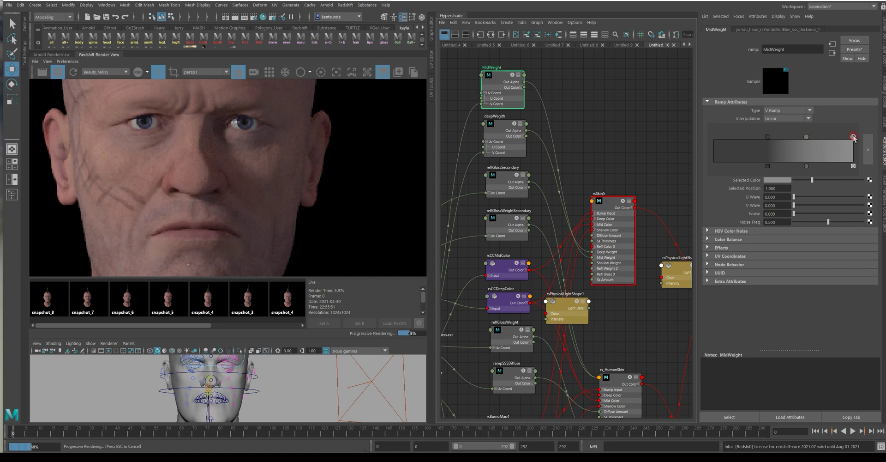
click(807, 137)
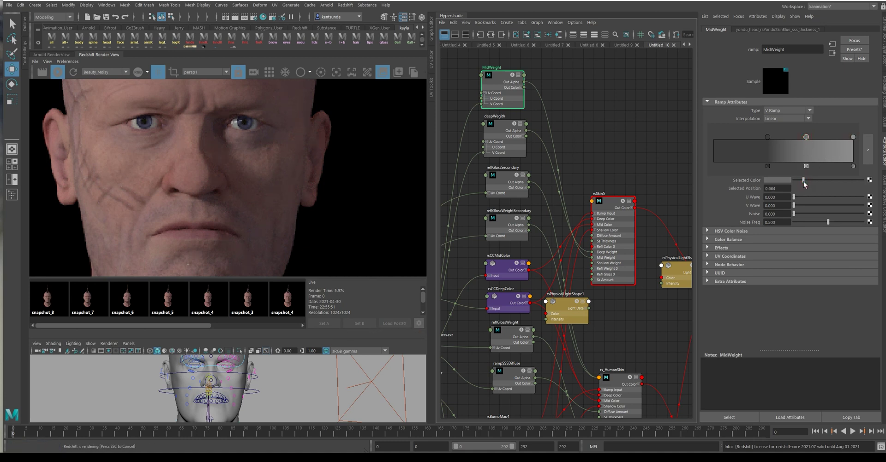
drag(805, 180, 803, 181)
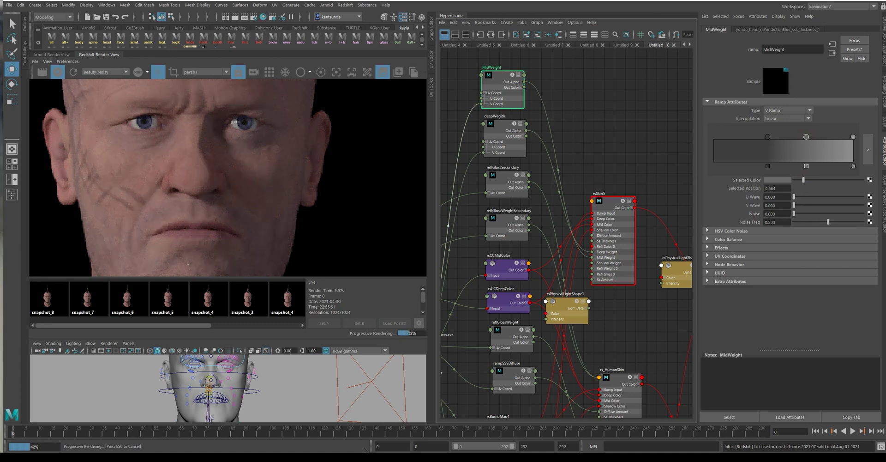
Re-enable rsPhysicalLightShape2, then isolate rsPhysicalLightShape1 to render the head with only that light.
click(290, 261)
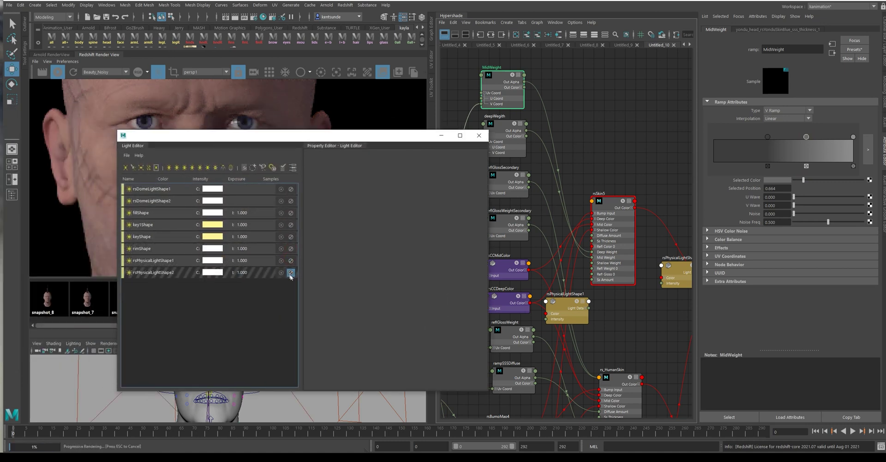
click(291, 272)
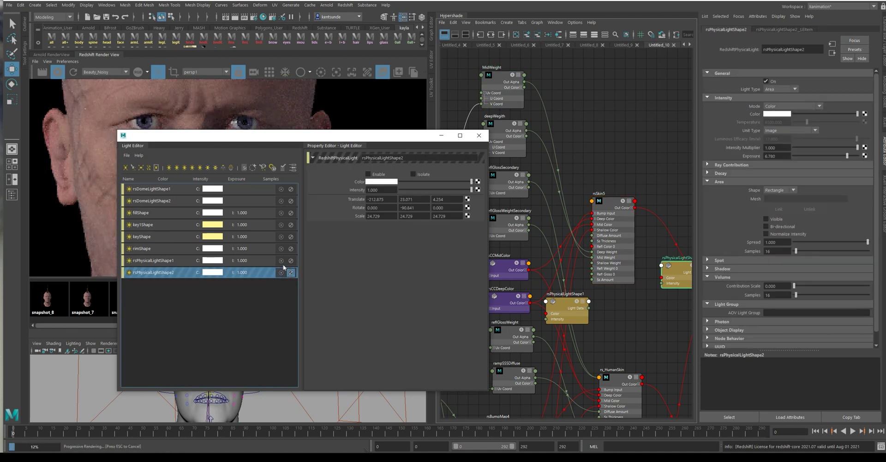
click(291, 273)
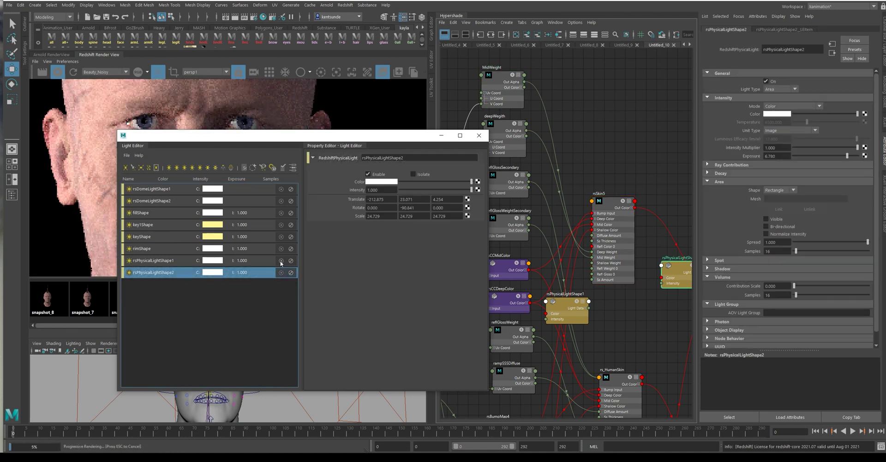
click(281, 260)
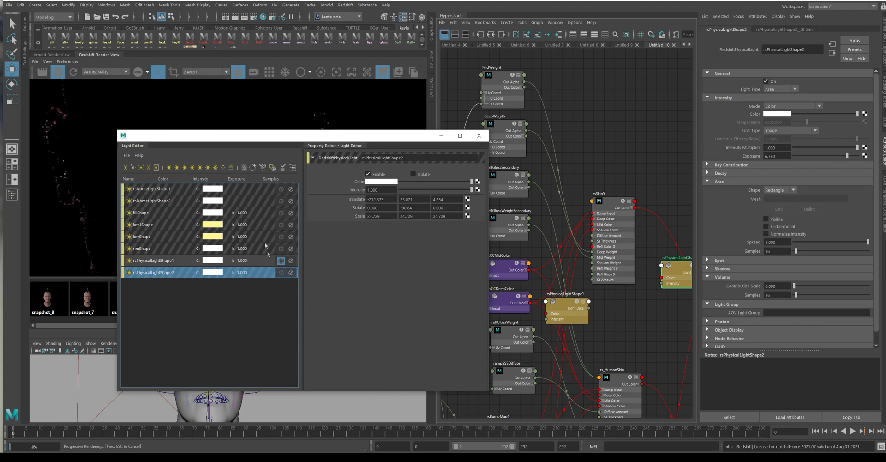
drag(253, 136, 551, 158)
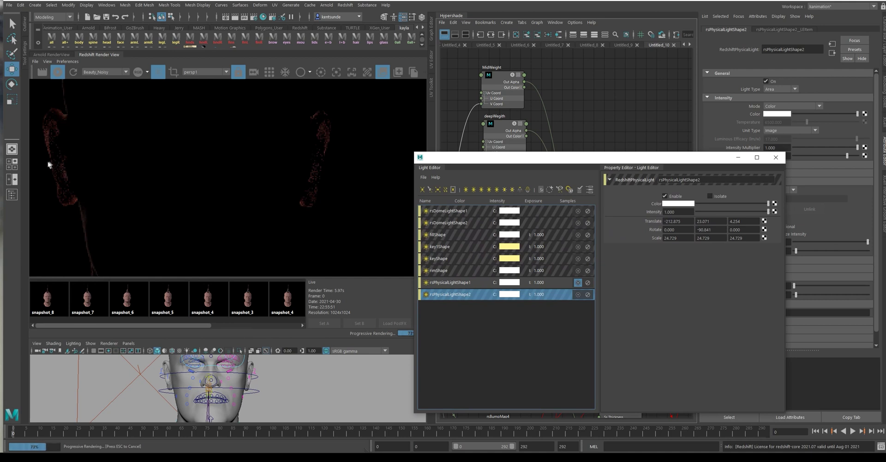
drag(484, 160, 306, 159)
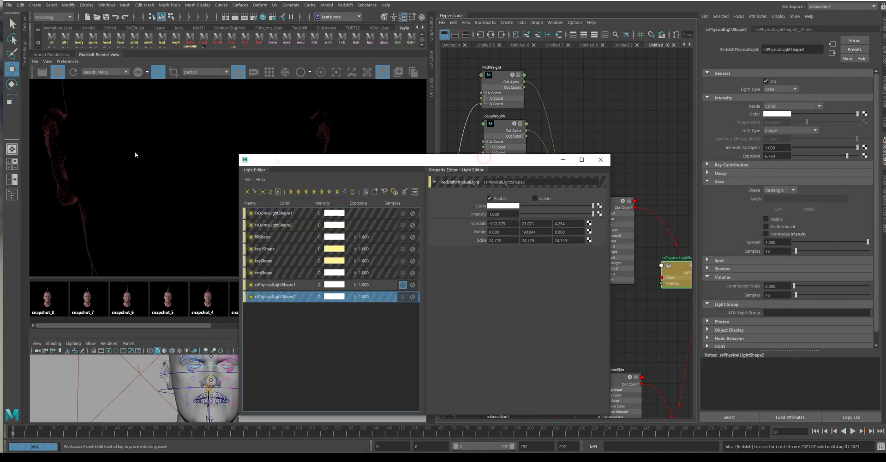
click(135, 153)
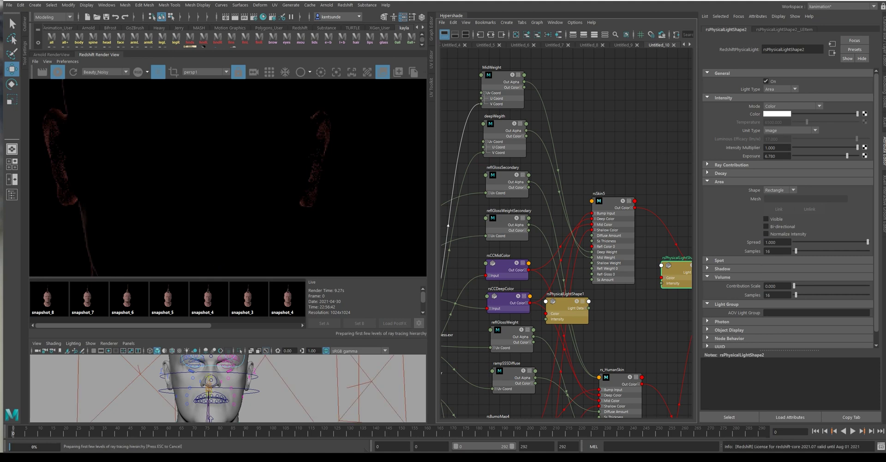
Zoom around the head render, then load rsSkin5 (Mid weight 0.269, Deep weight 0.604) in the Attribute Editor.
scroll(194, 195, down, 1)
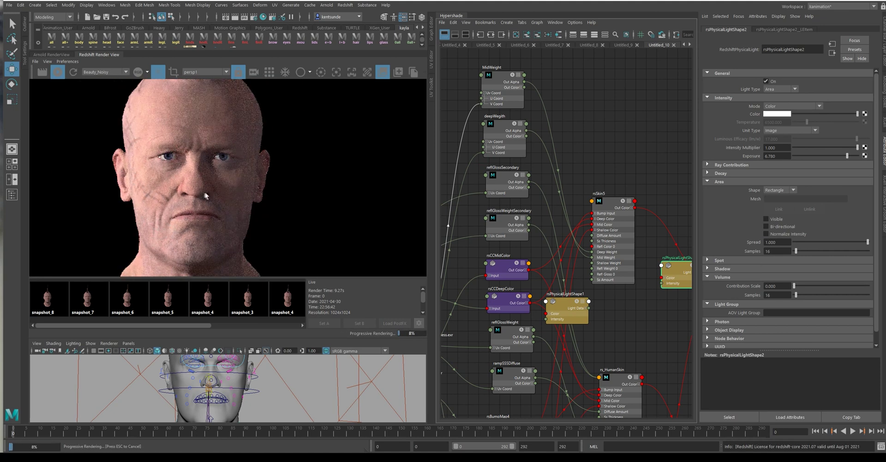
scroll(205, 193, down, 2)
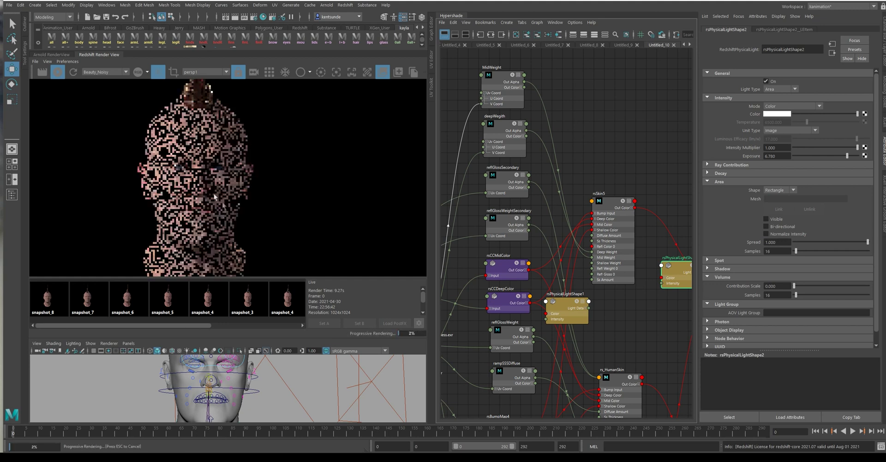
scroll(217, 200, up, 2)
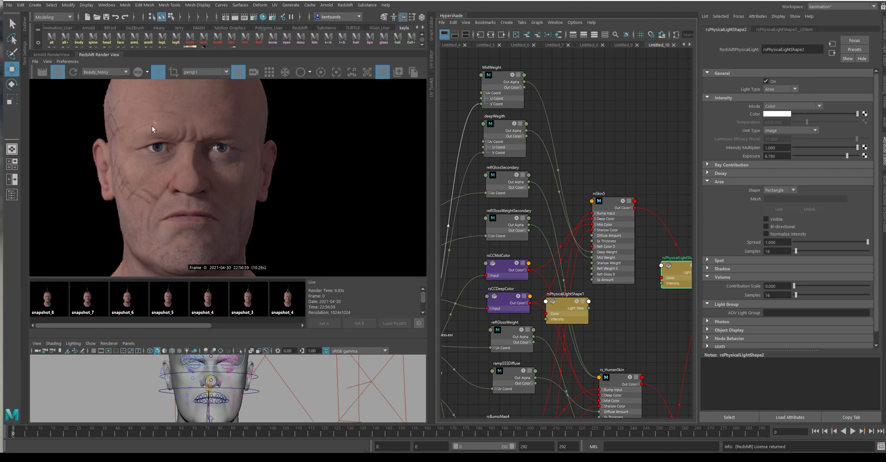
scroll(198, 193, up, 2)
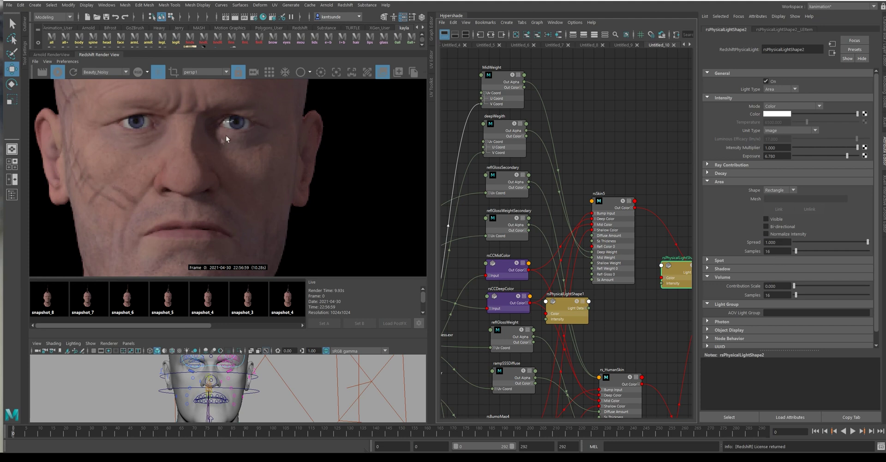
scroll(160, 146, down, 2)
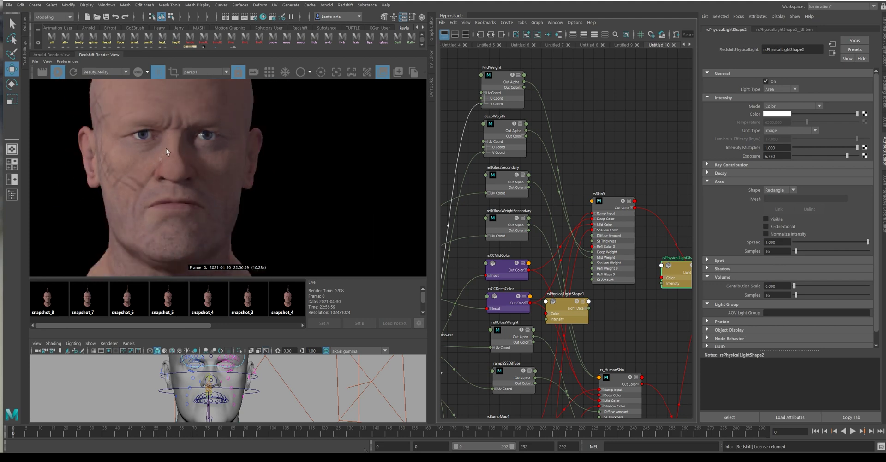
scroll(194, 143, up, 2)
scroll(203, 185, down, 2)
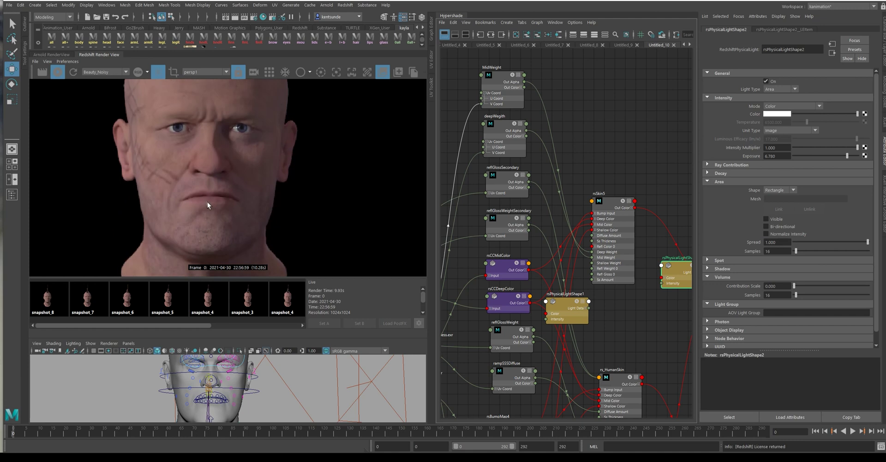
scroll(206, 201, up, 1)
scroll(192, 157, down, 1)
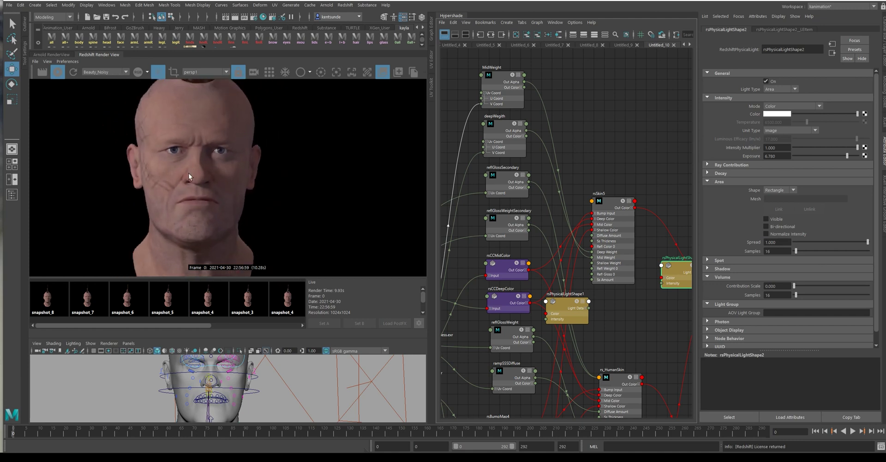
scroll(189, 173, up, 1)
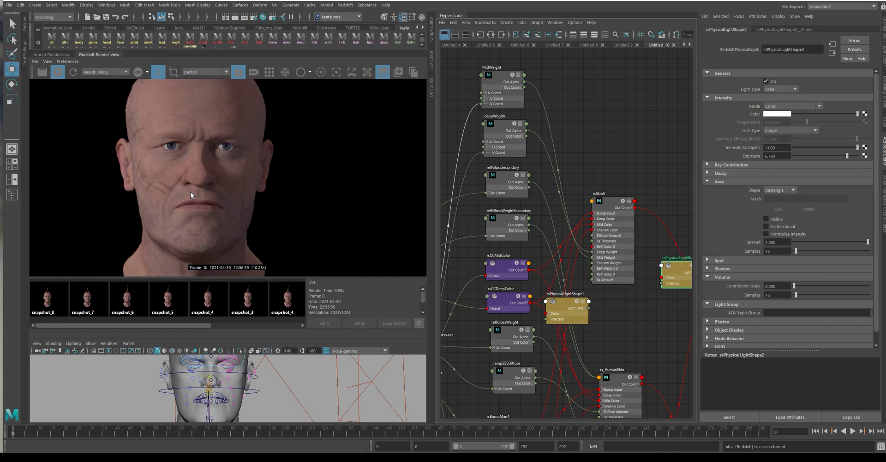
click(610, 202)
drag(610, 191, 605, 176)
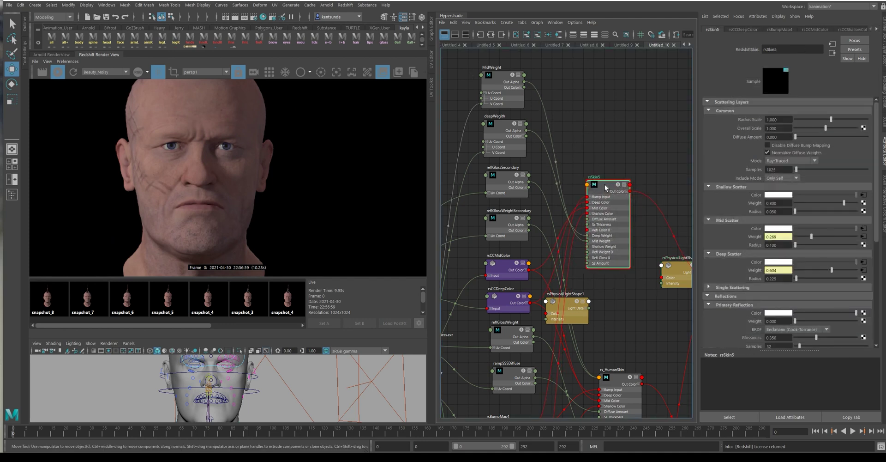